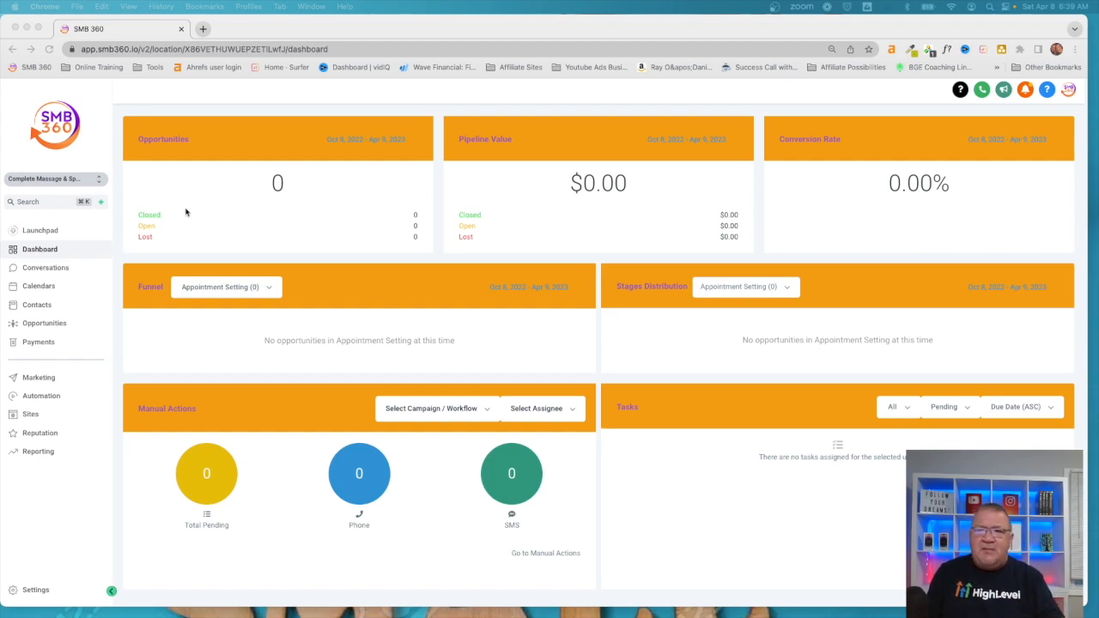
Step: Open the Reputation overview and look through its invite, review, rating, sentiment and trend statistics
click(35, 436)
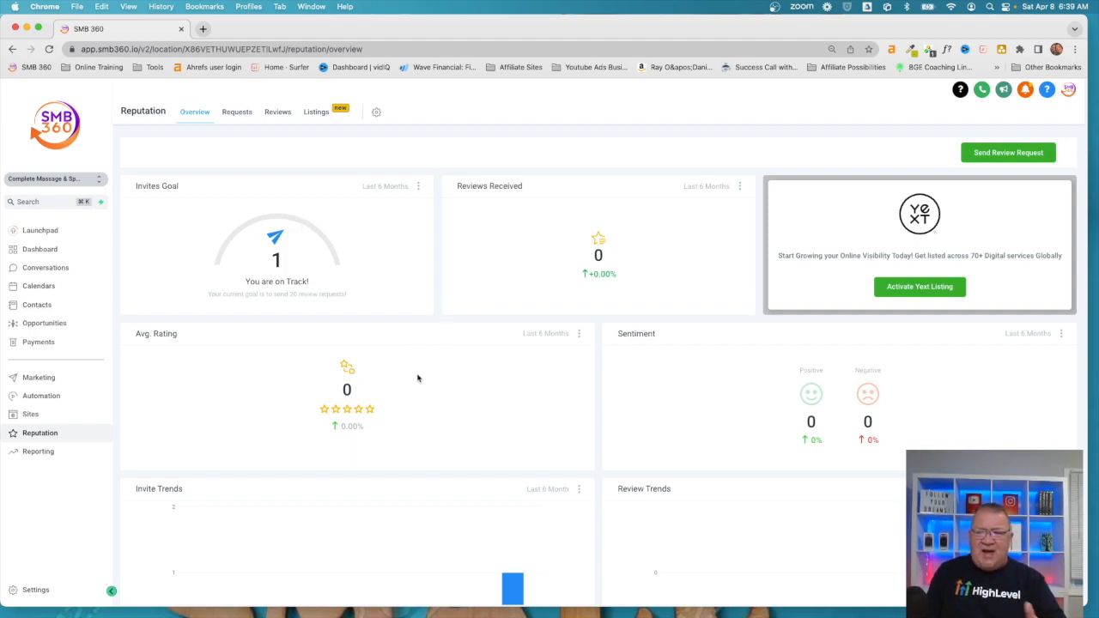
scroll(742, 409, down, 1)
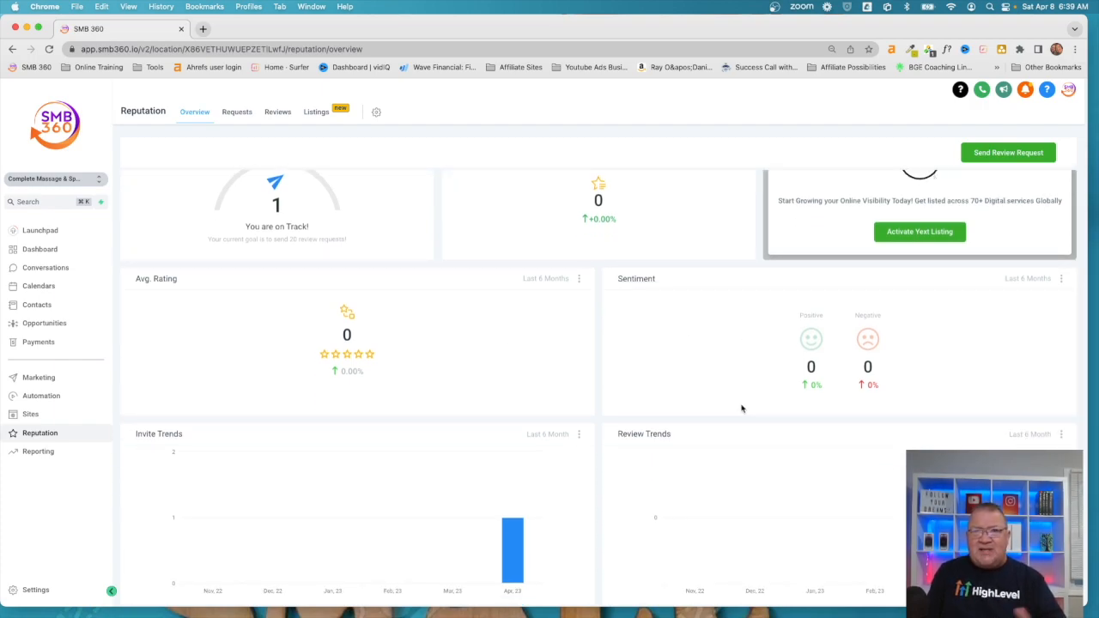
scroll(742, 409, down, 2)
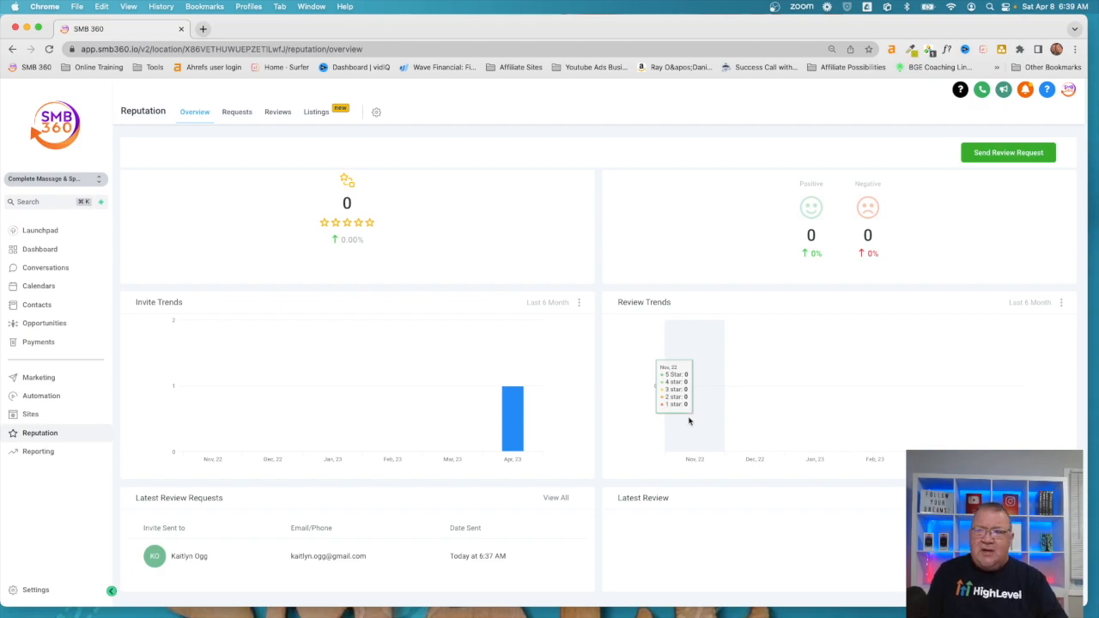
scroll(689, 421, up, 3)
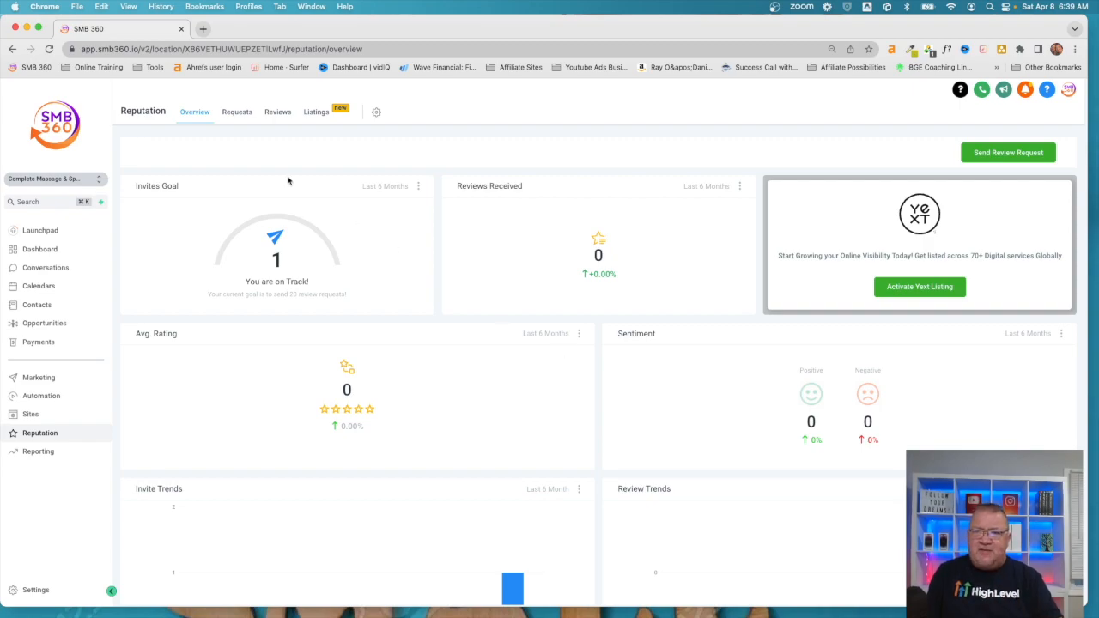
Step: Send a review request from the Requests page with the customer's name and contact details, and refresh the request list
click(236, 117)
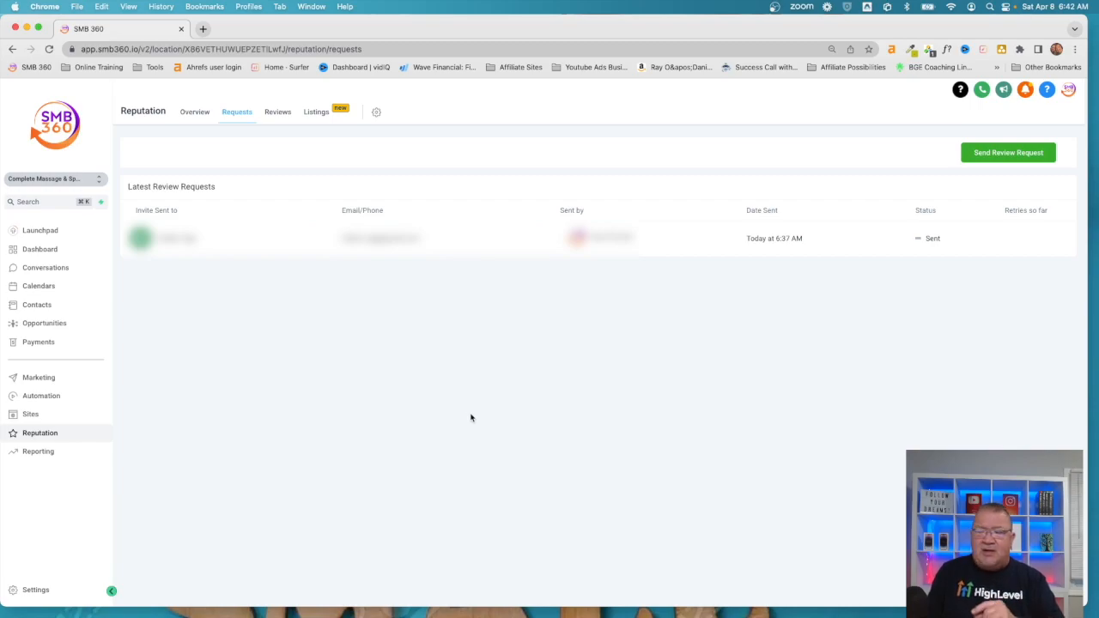
click(992, 154)
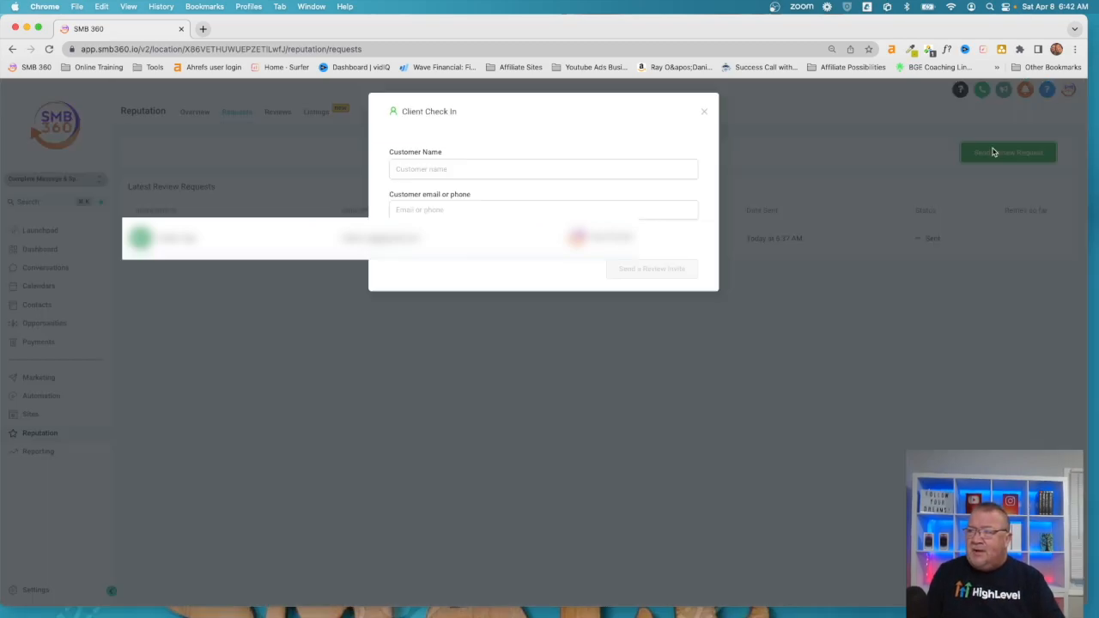
click(486, 170)
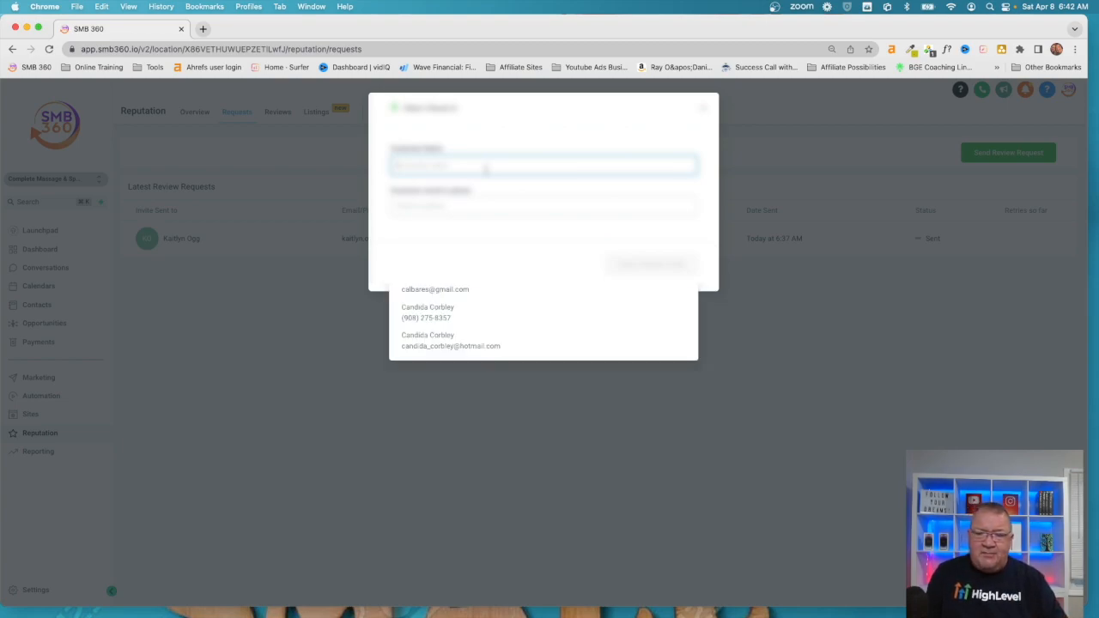
click(486, 169)
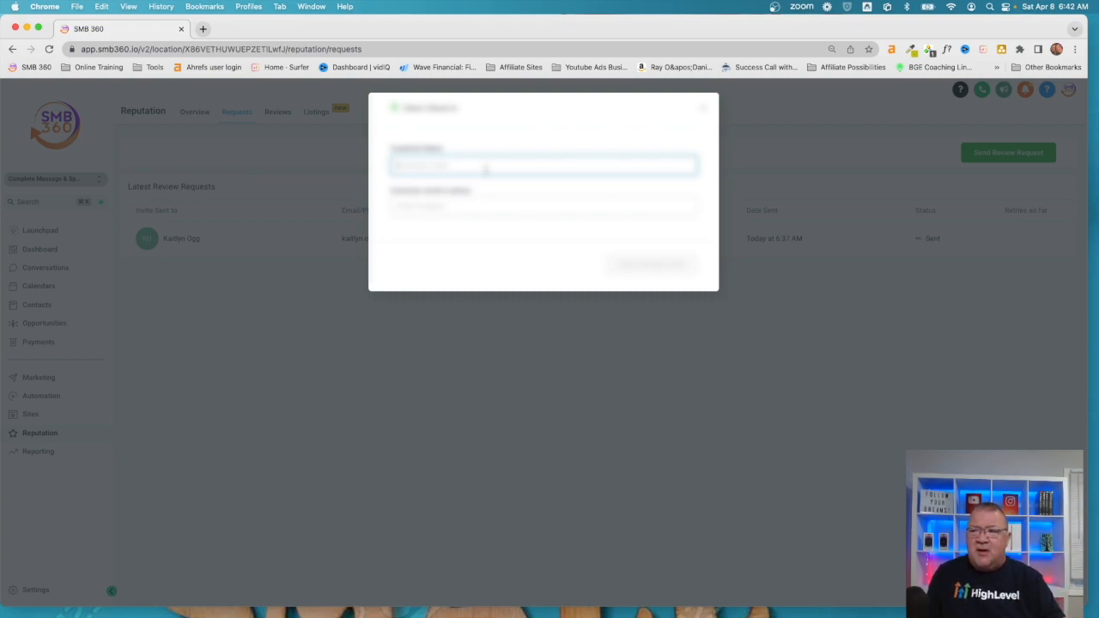
click(637, 274)
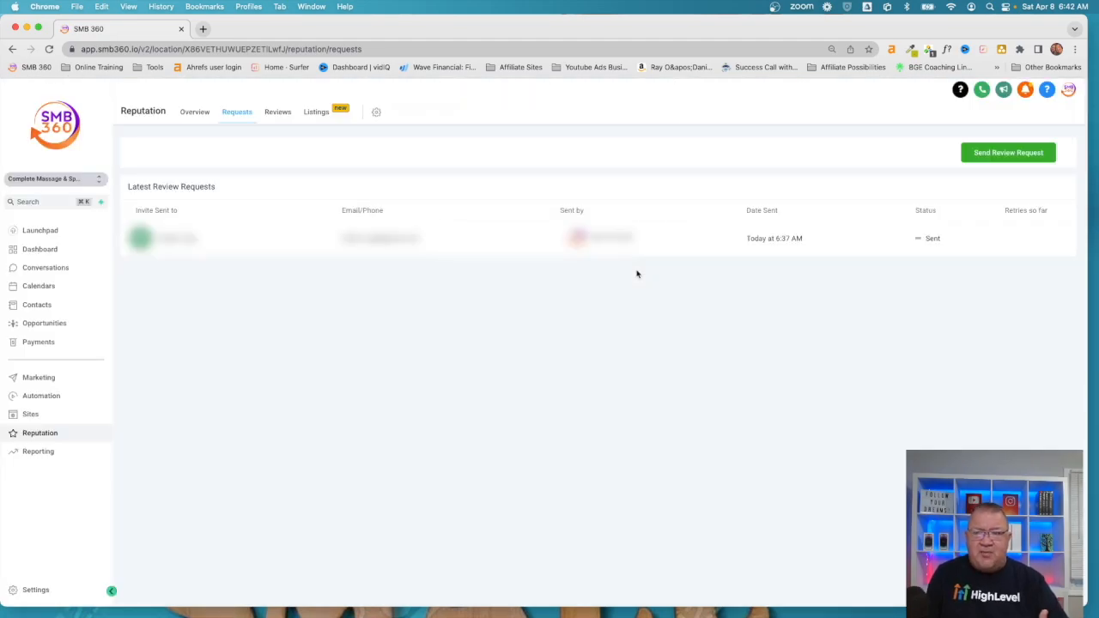
click(50, 51)
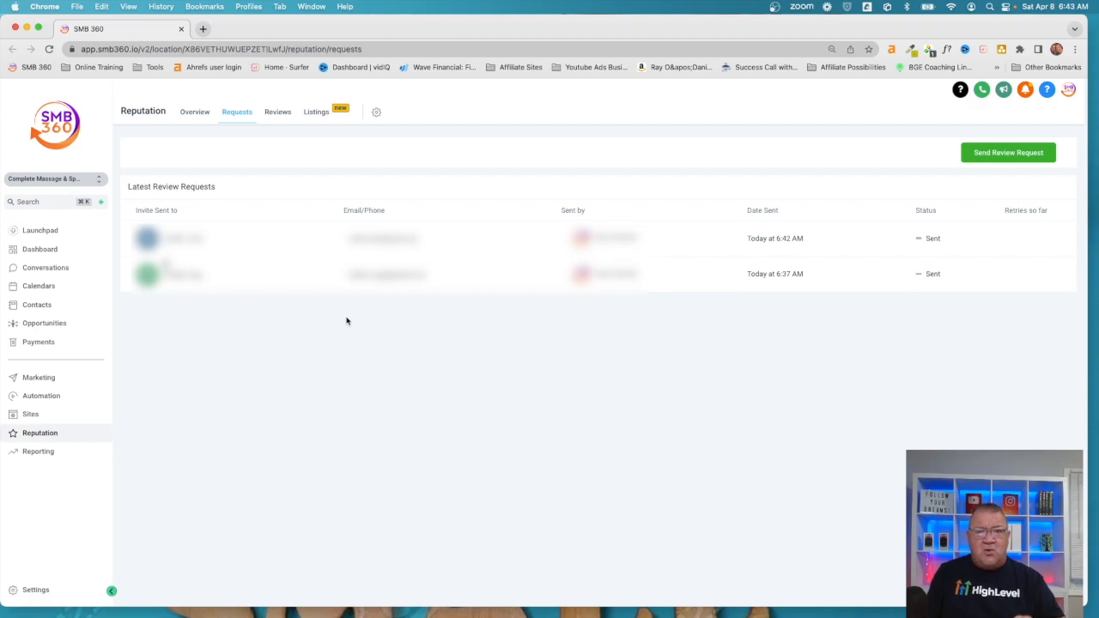
Step: Check the account's Integrations settings for the Google and Facebook connections, and return to the review requests
click(29, 593)
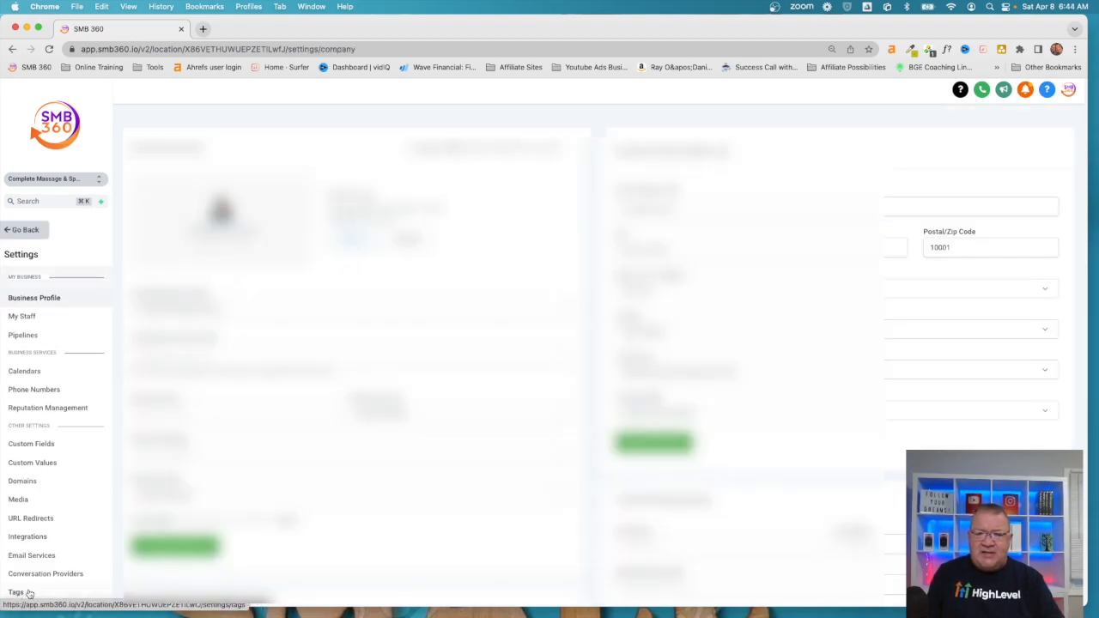
click(40, 532)
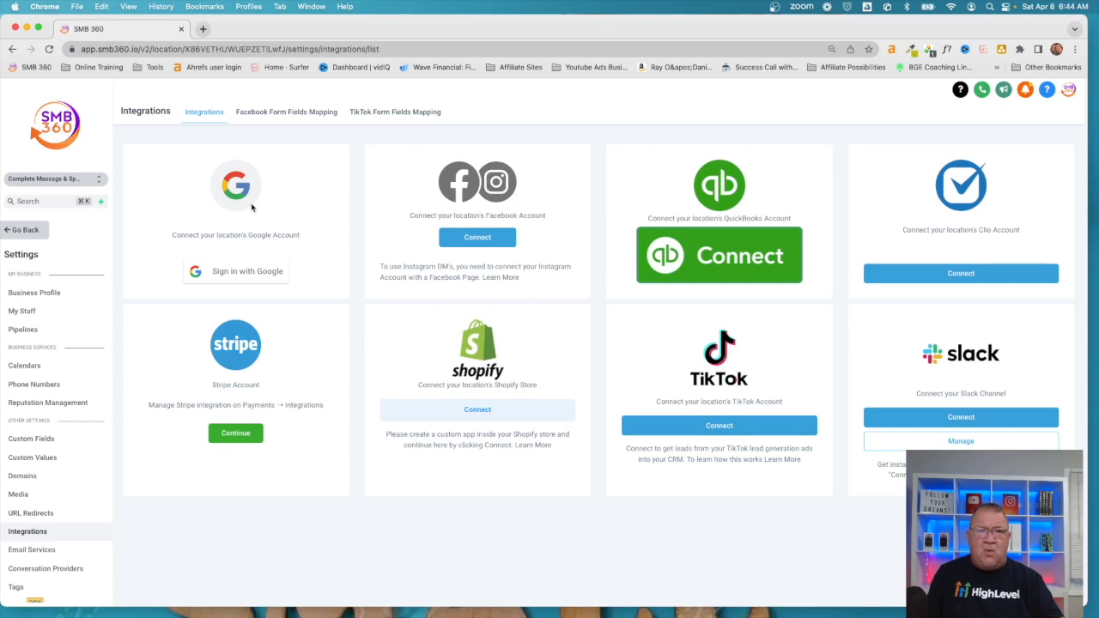
click(23, 234)
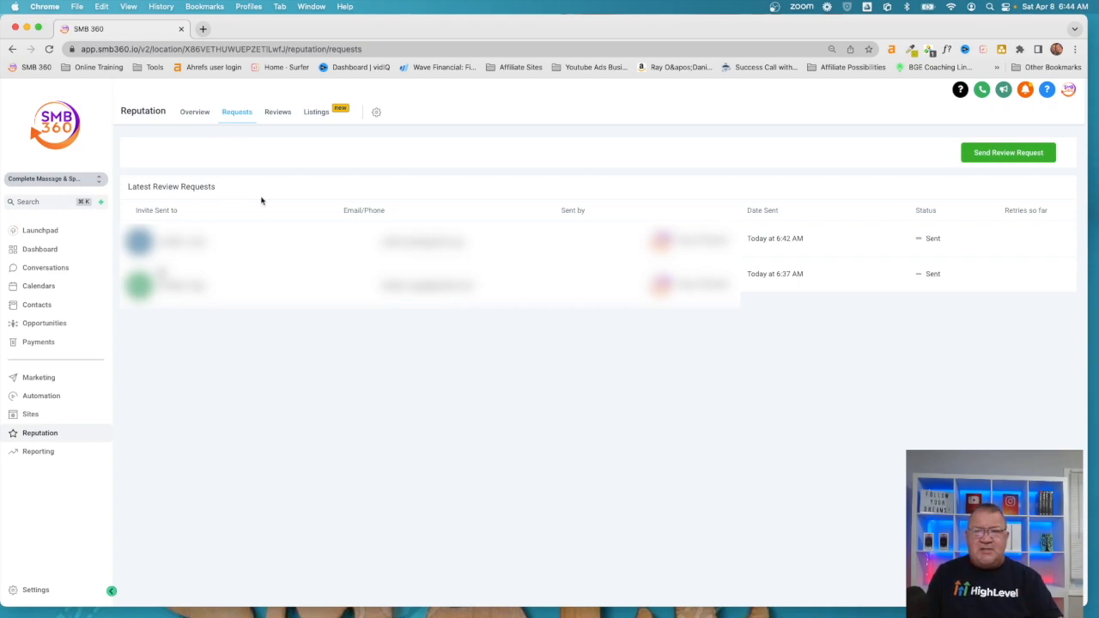
Step: Look through the Reviews page and the Yext Listings offer with its monthly price, and return to the Reputation overview
click(272, 115)
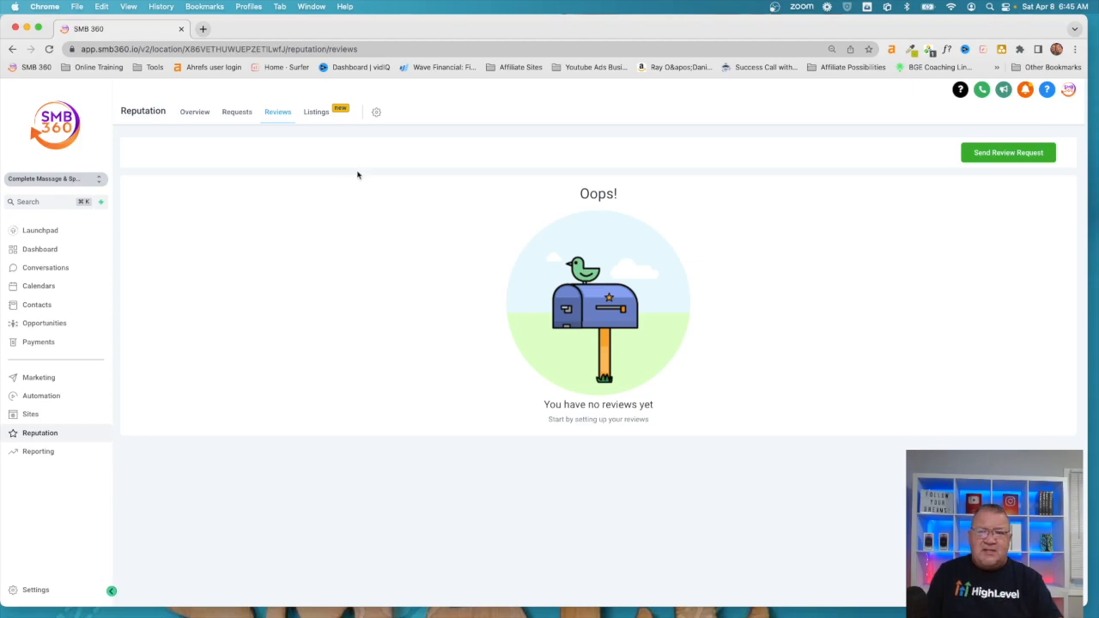
click(316, 113)
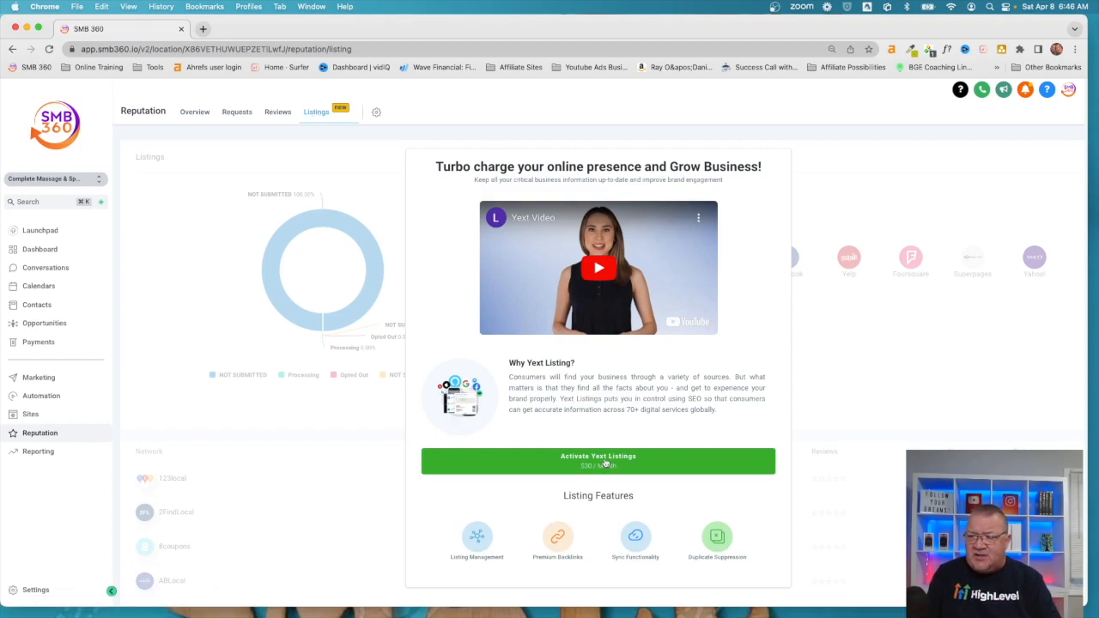
scroll(606, 467, up, 5)
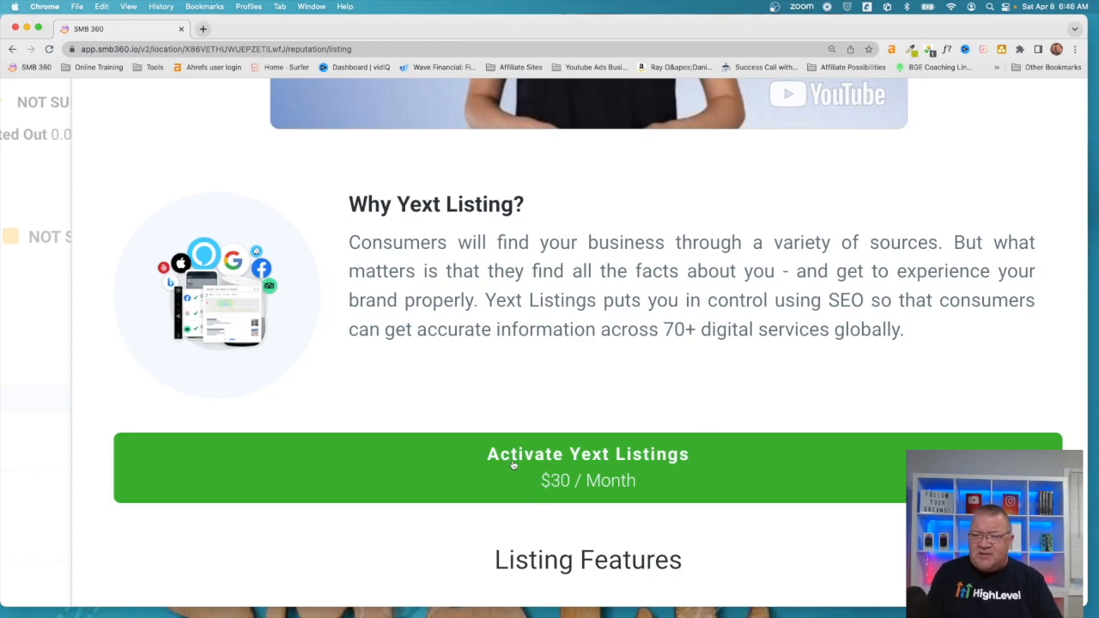
scroll(579, 444, down, 5)
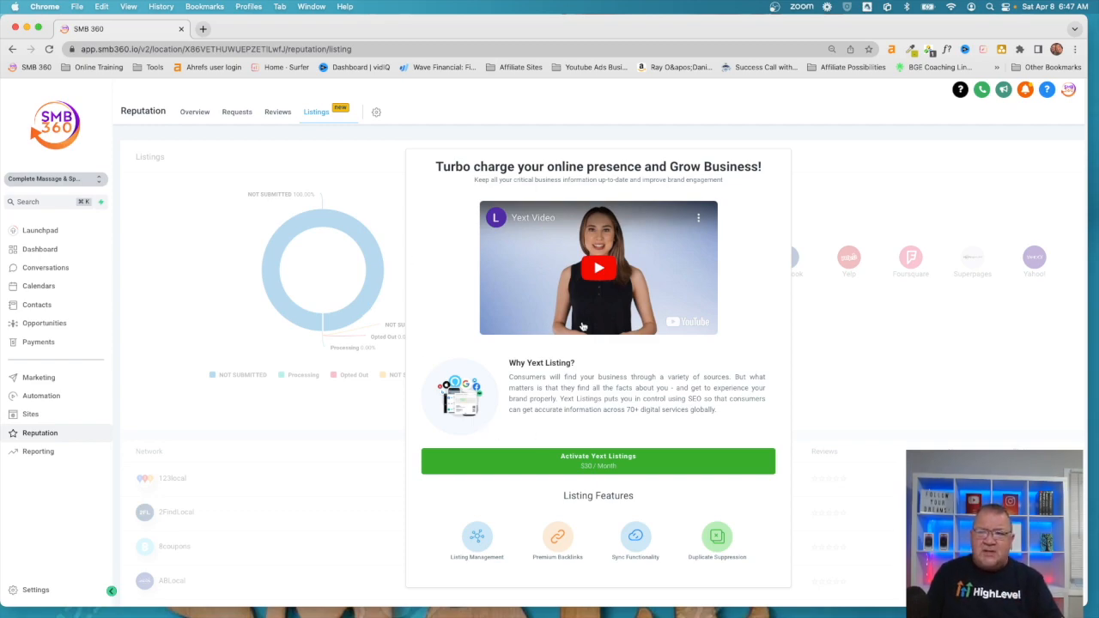
click(191, 115)
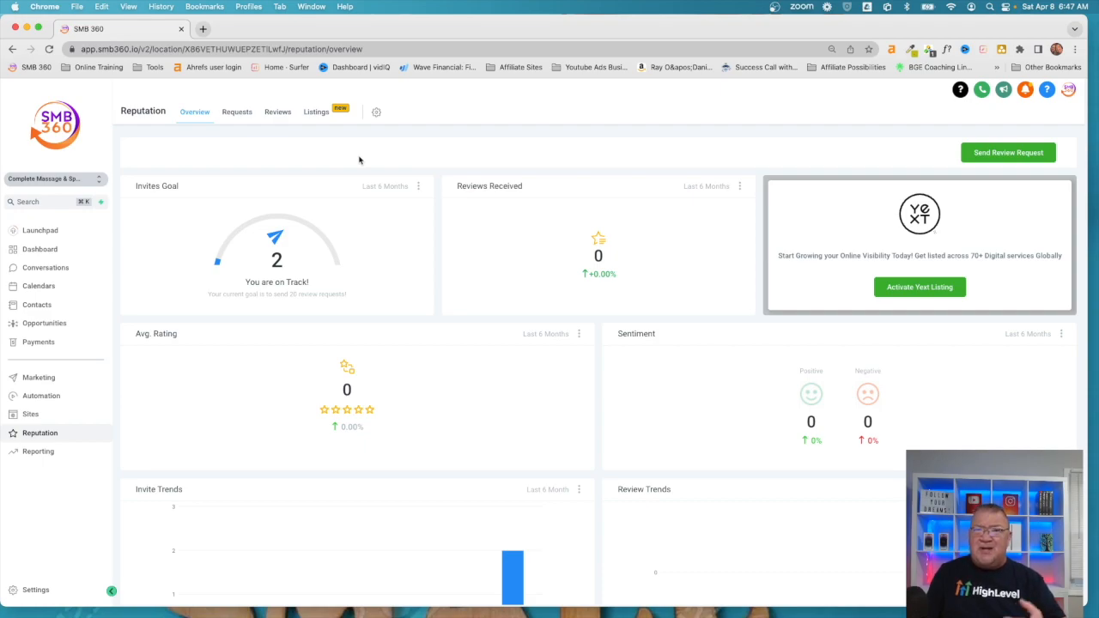
Step: Open the Reputation Management settings and try to generate the Leave a Review link
click(377, 115)
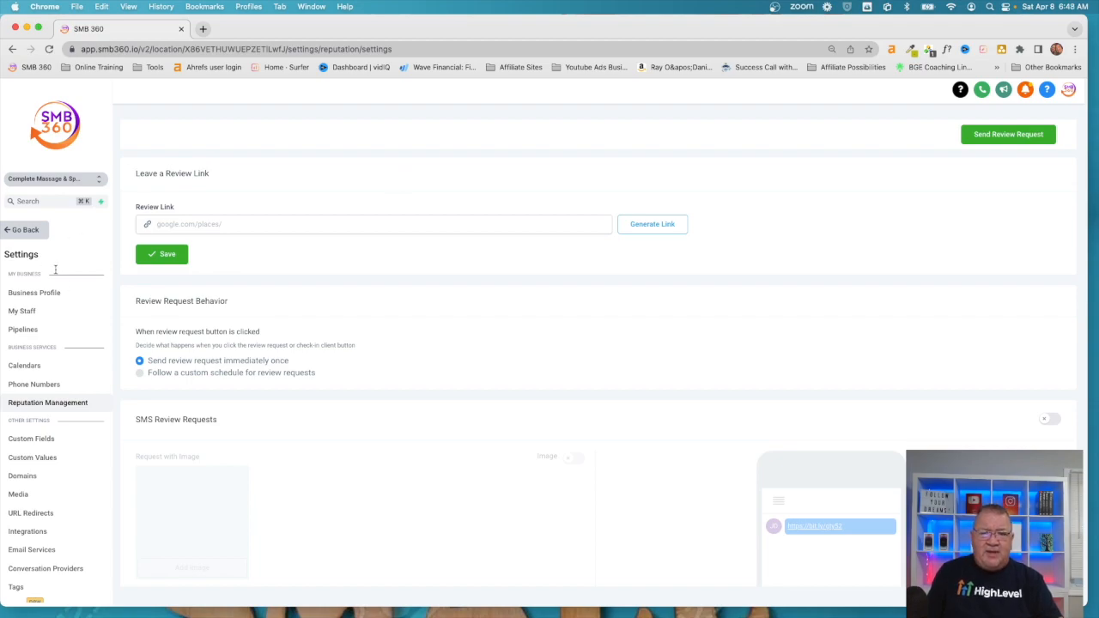
click(24, 233)
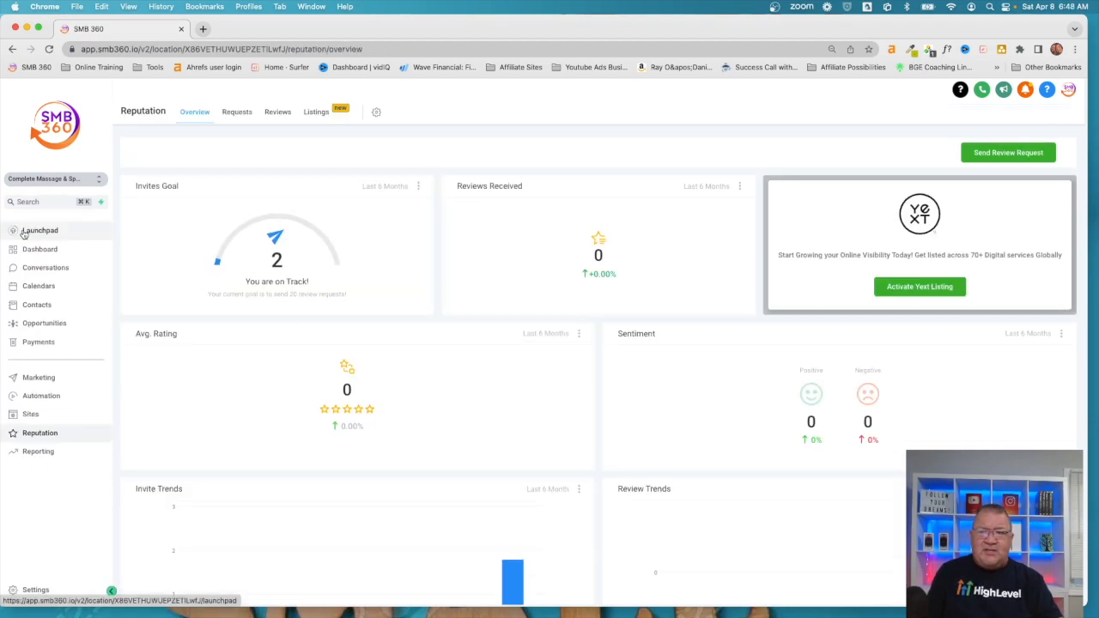
click(35, 589)
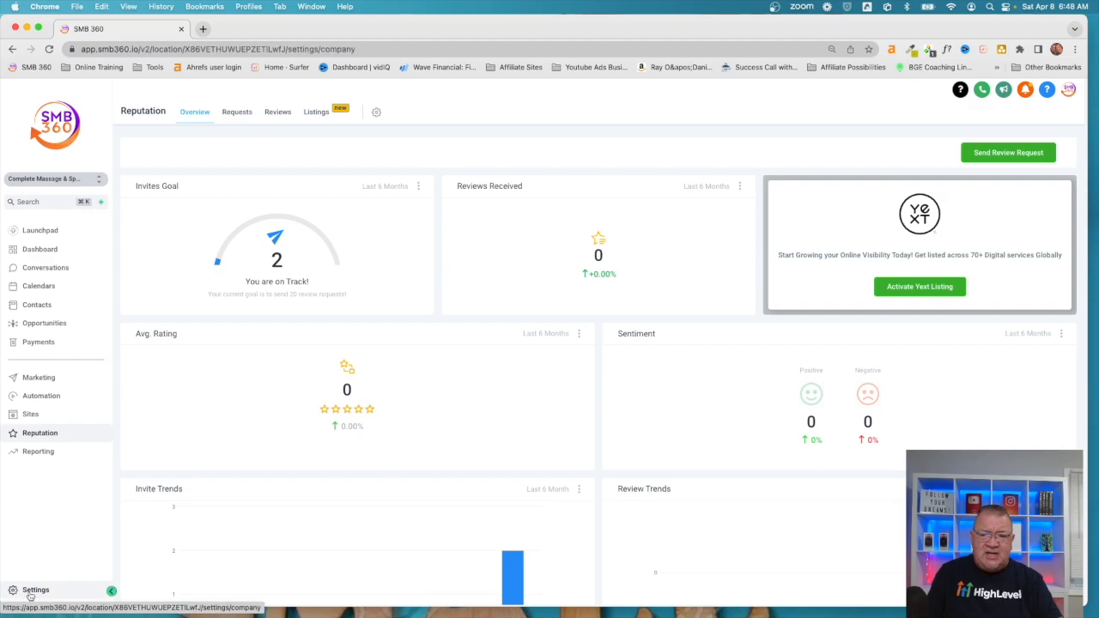
click(49, 404)
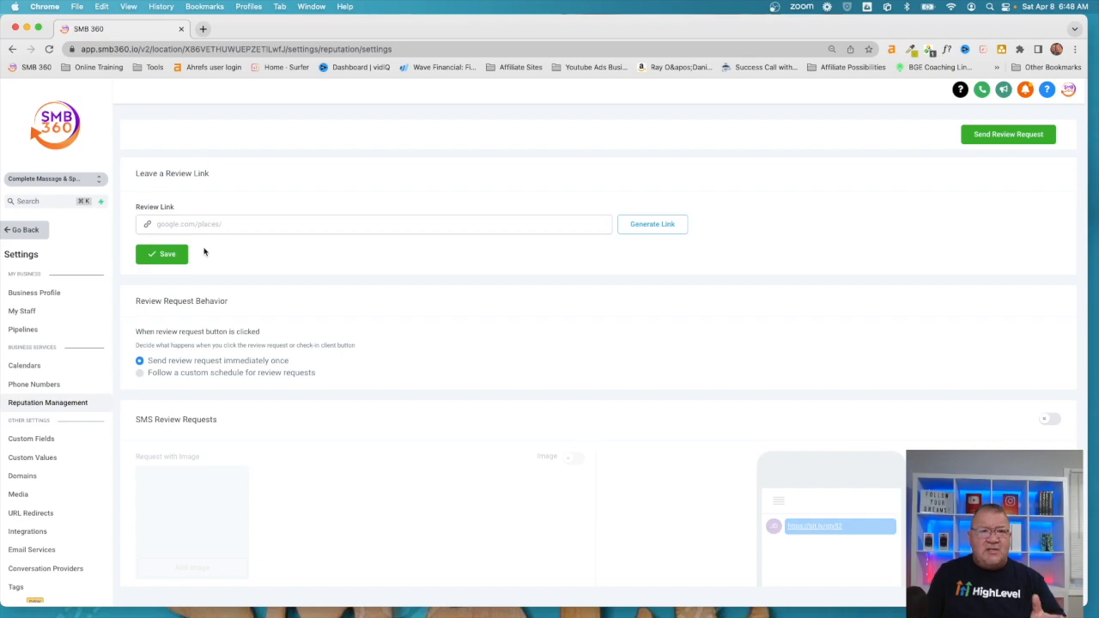
click(646, 228)
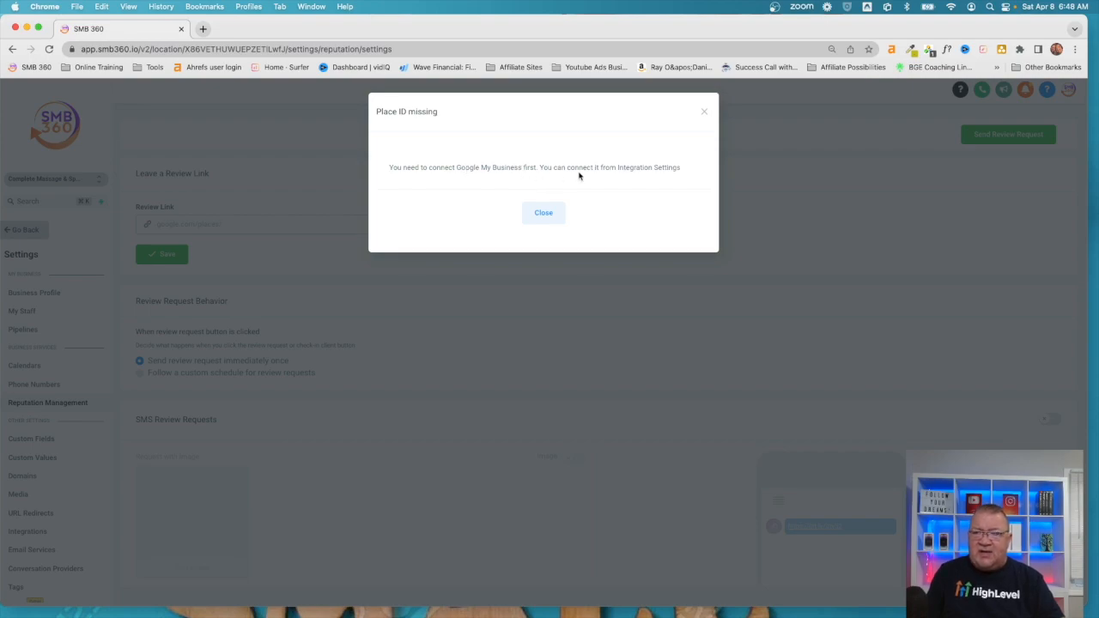
click(548, 213)
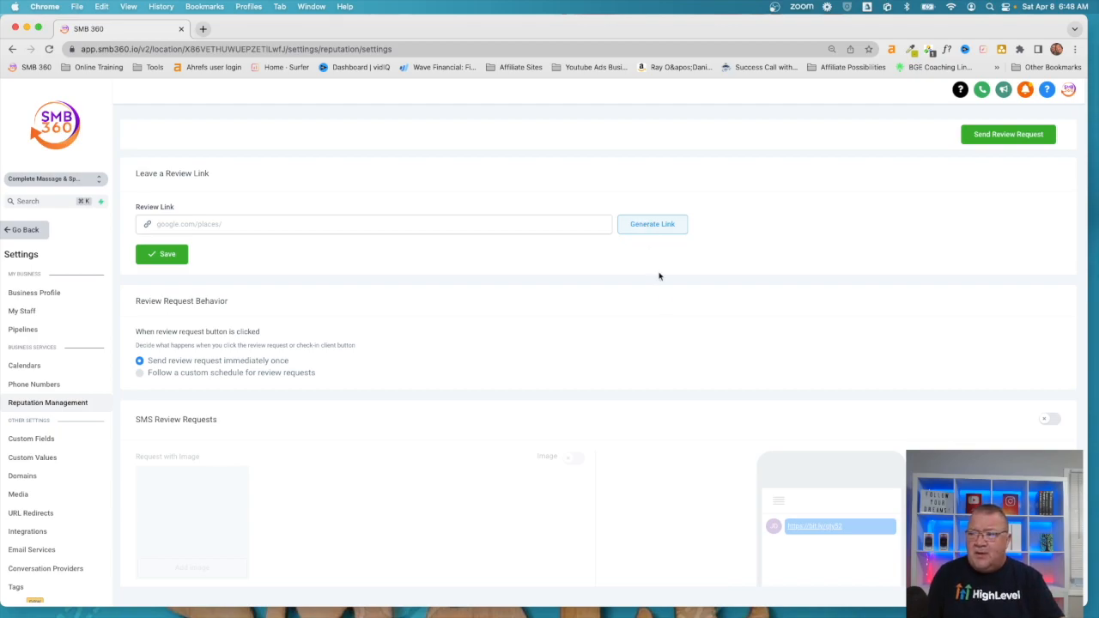
Step: Turn on SMS Review Requests in the Reputation Management settings
scroll(660, 297, down, 3)
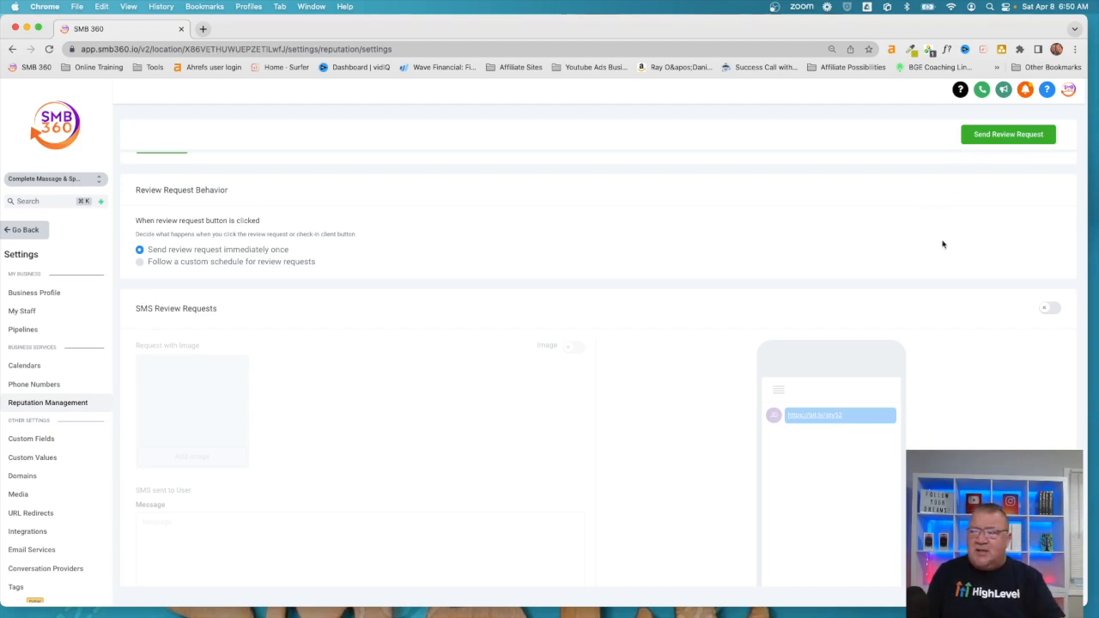
scroll(944, 251, down, 5)
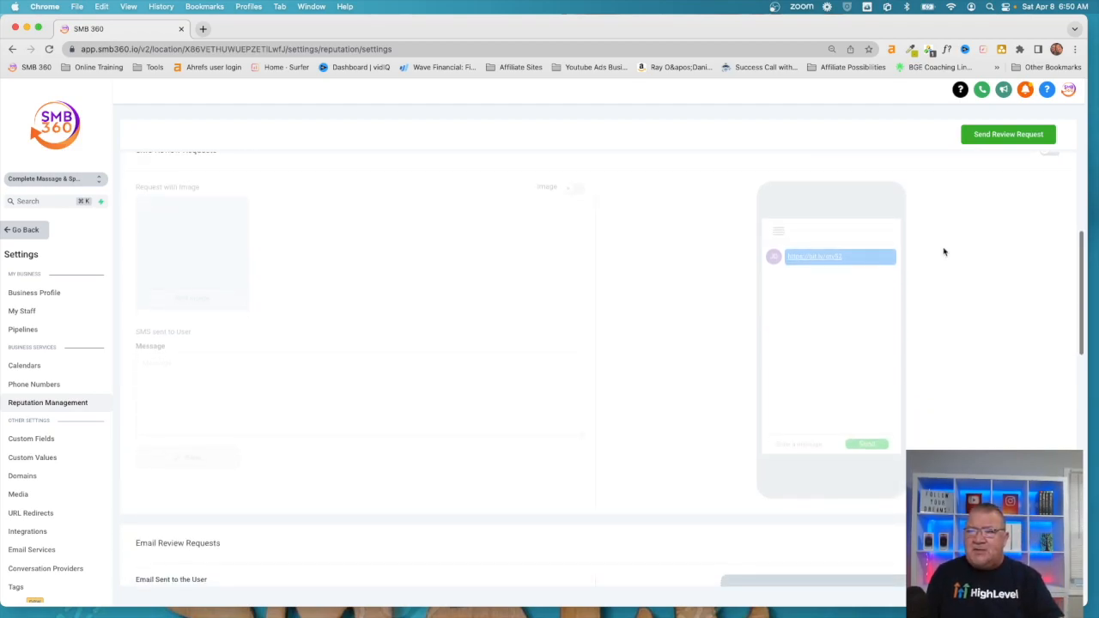
scroll(945, 250, up, 1)
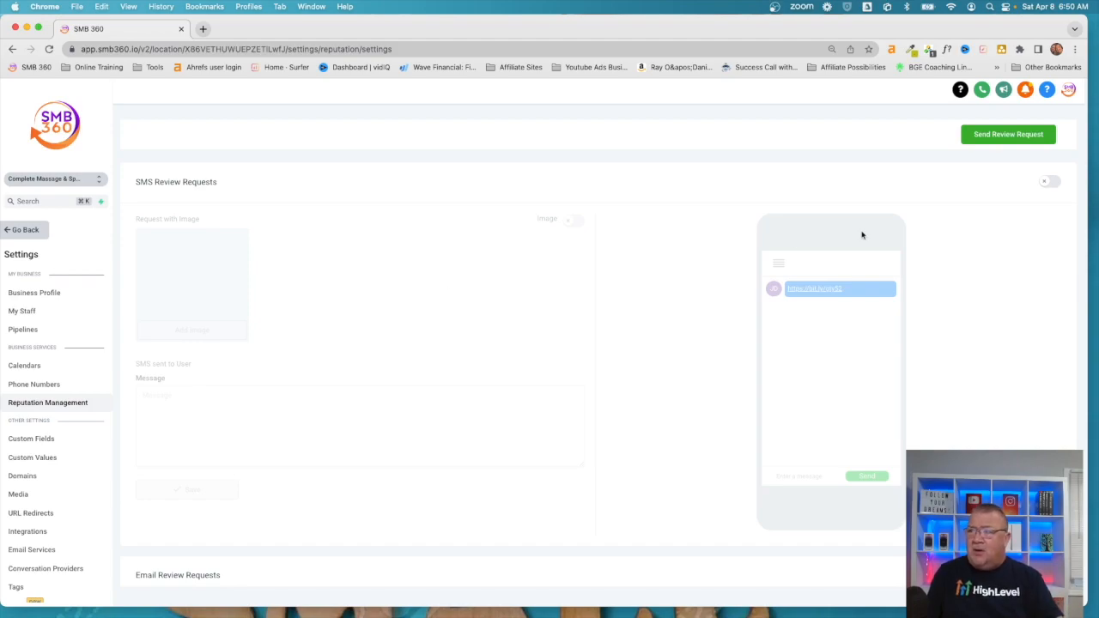
click(1046, 183)
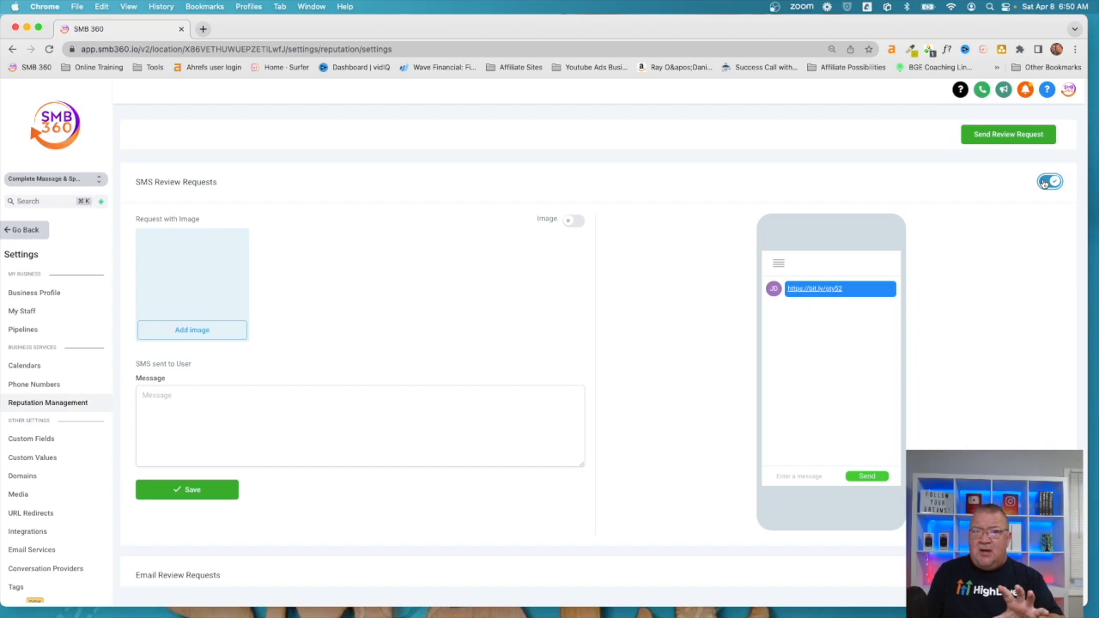
click(1046, 182)
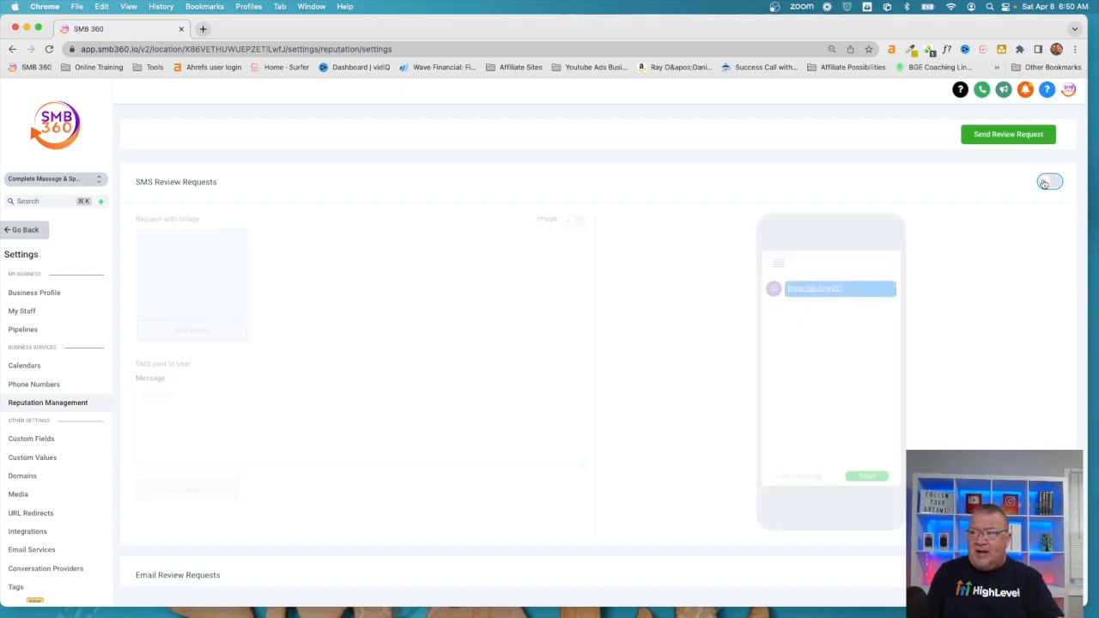
click(1046, 182)
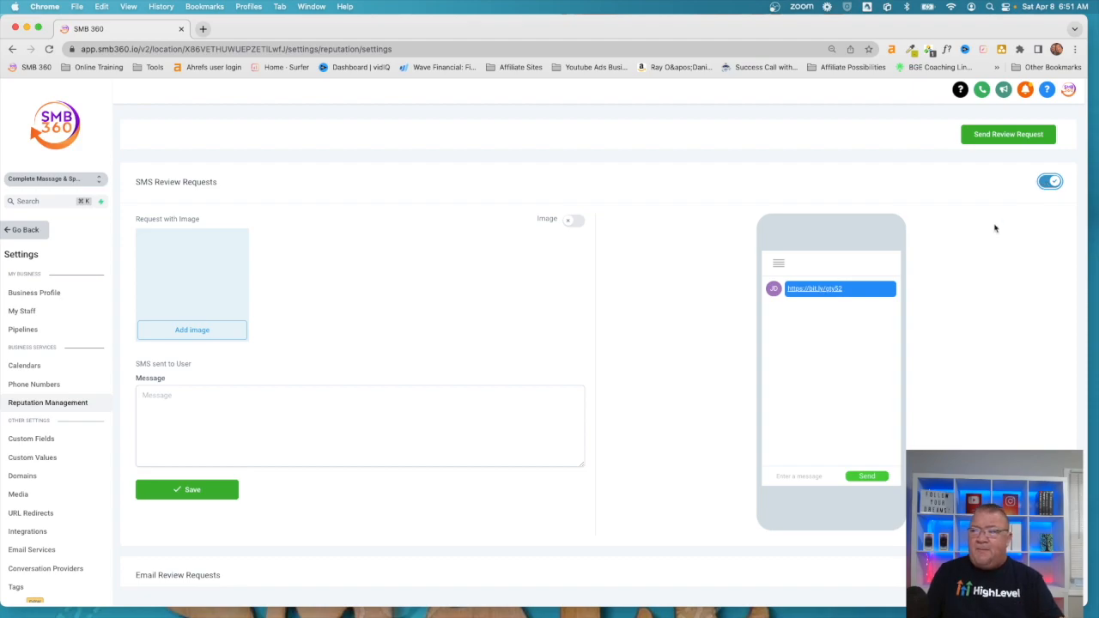
Step: Switch Email Review Requests off and back on in the Reputation Management settings
scroll(956, 273, down, 5)
scroll(955, 273, down, 2)
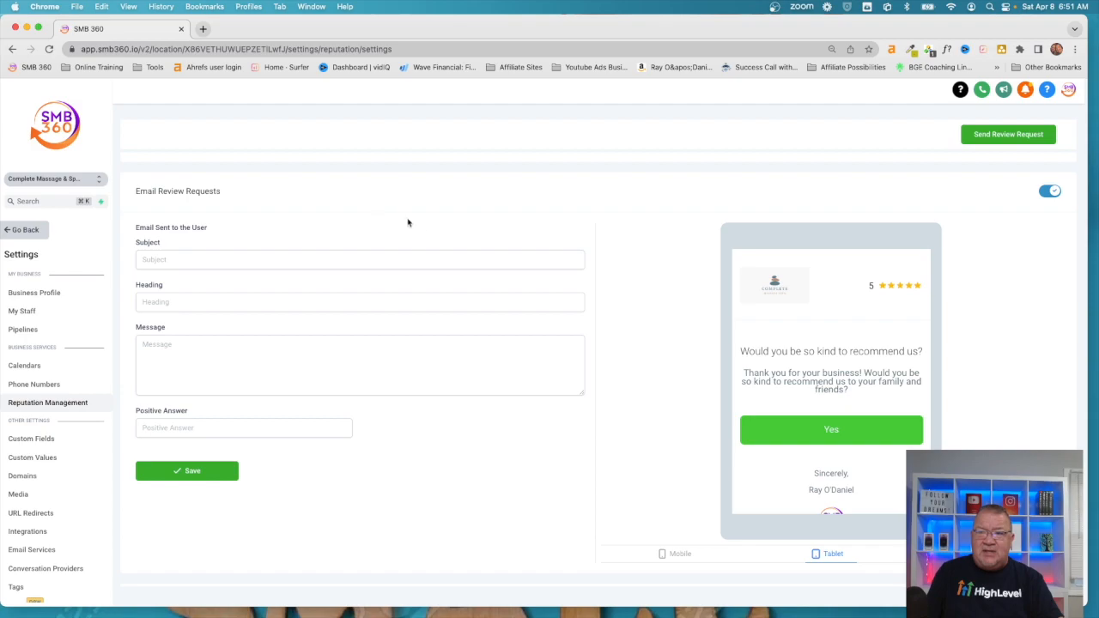
click(1052, 193)
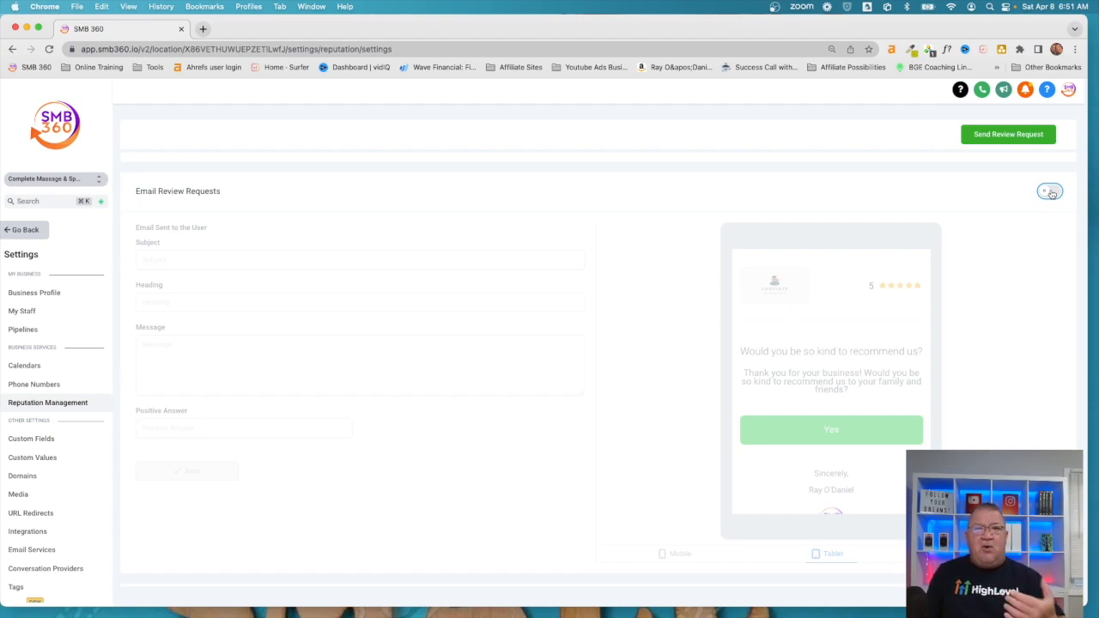
scroll(1036, 254, up, 5)
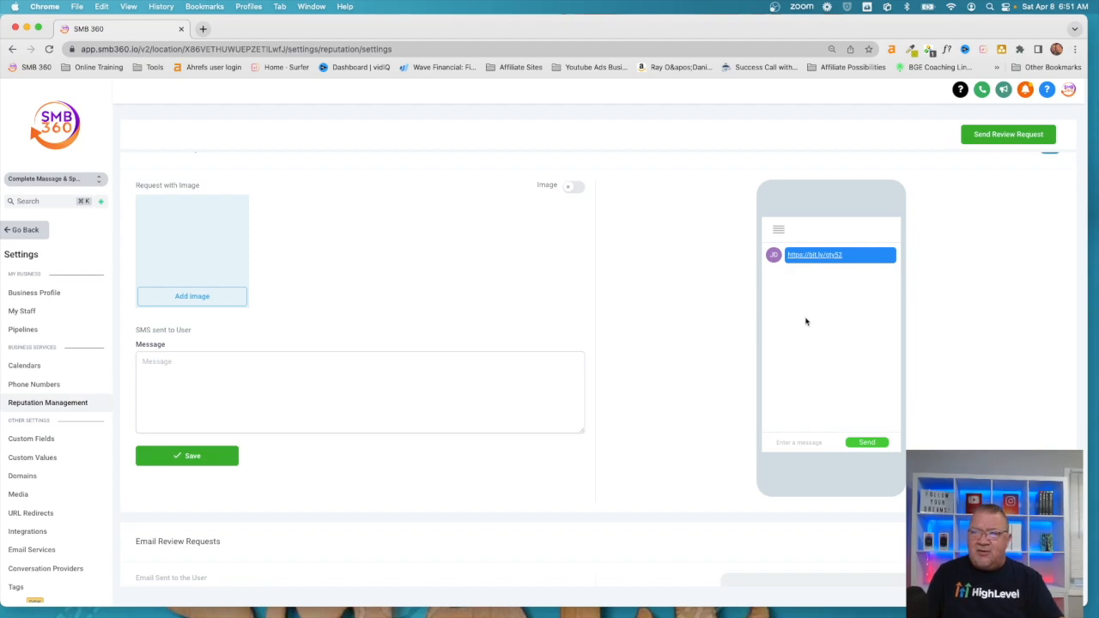
scroll(1020, 341, down, 5)
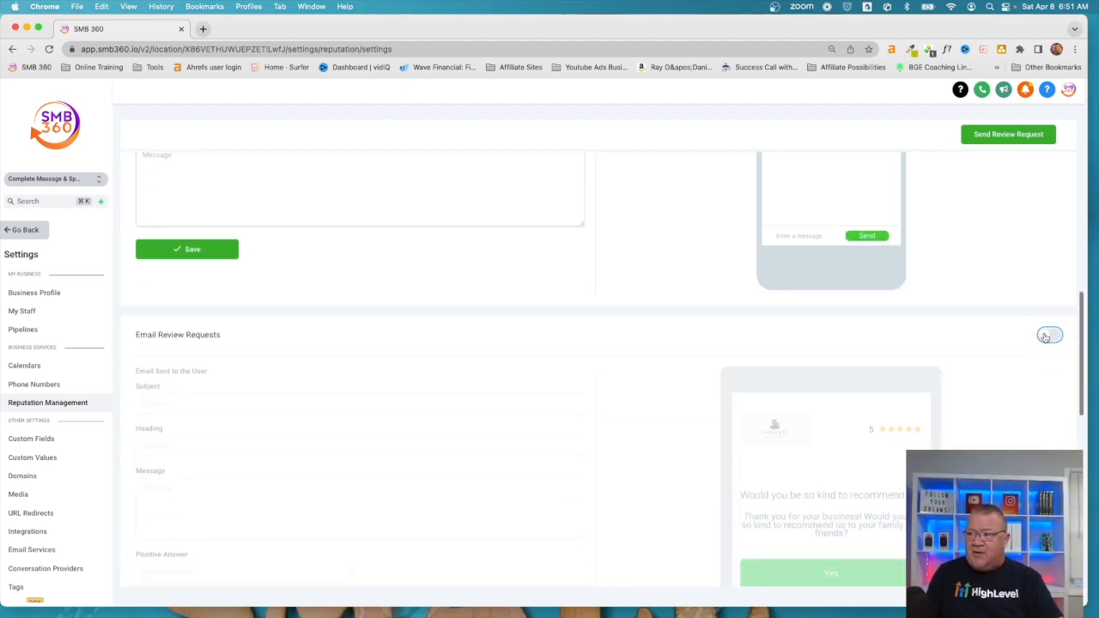
click(1047, 336)
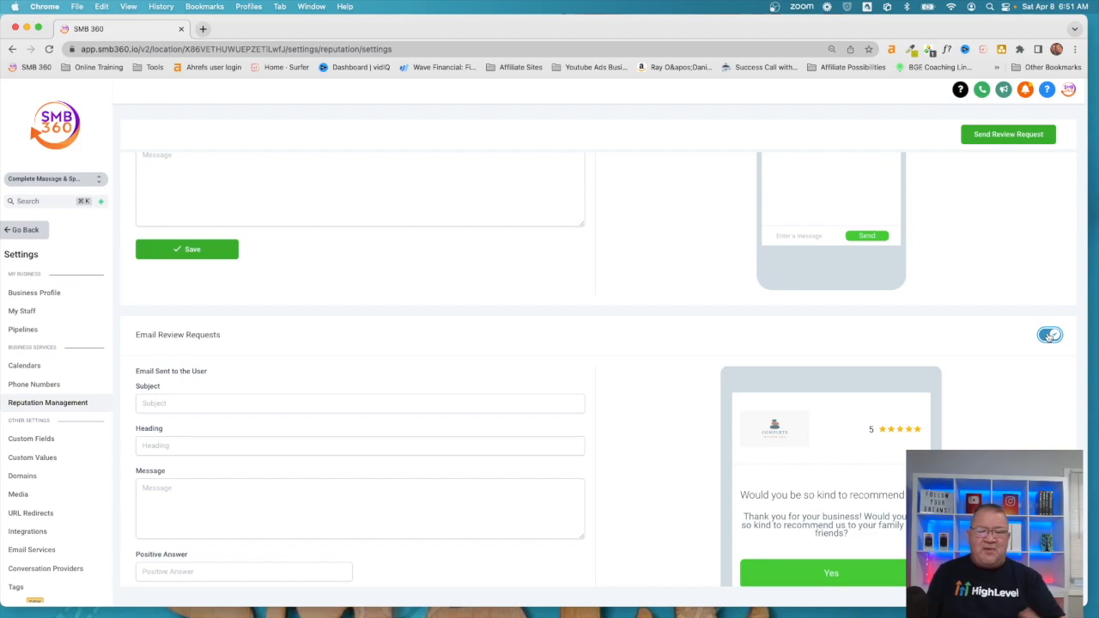
scroll(627, 311, up, 5)
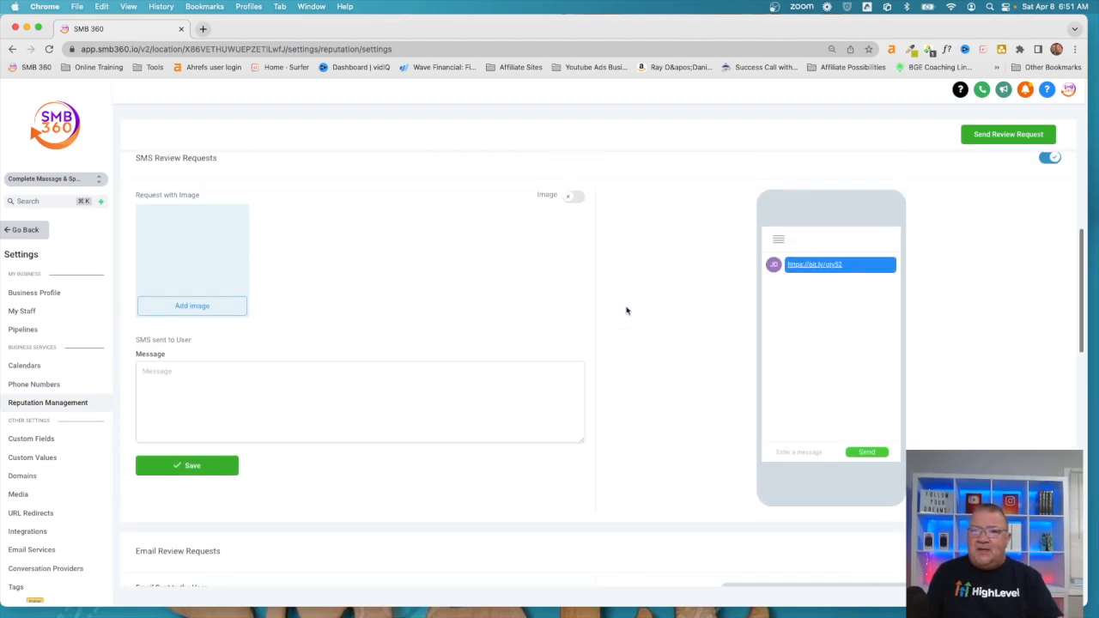
scroll(627, 311, up, 1)
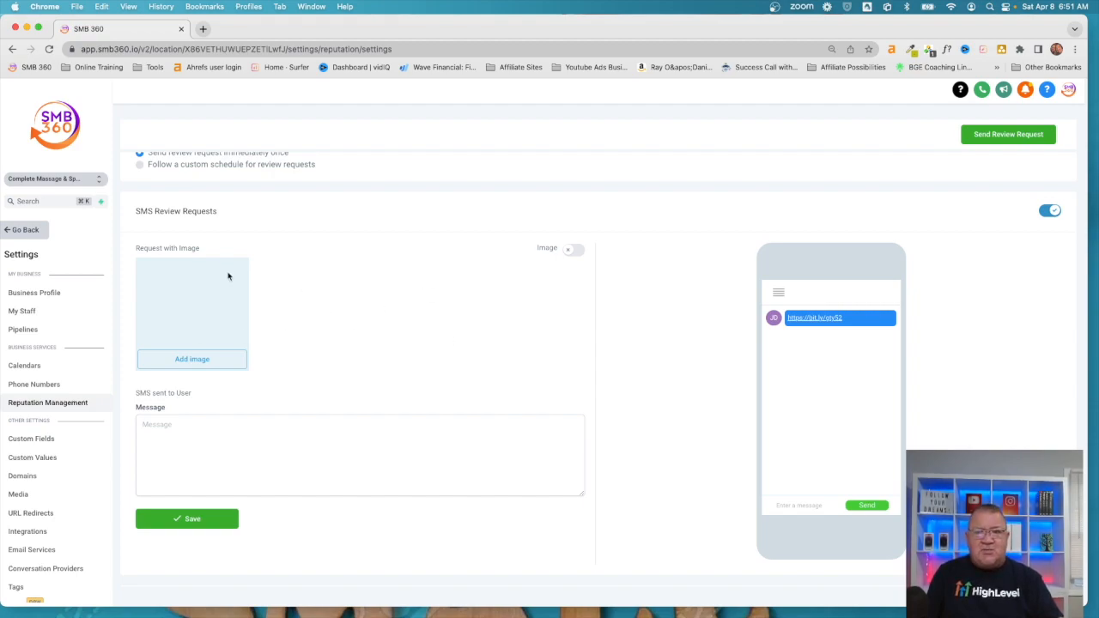
click(570, 251)
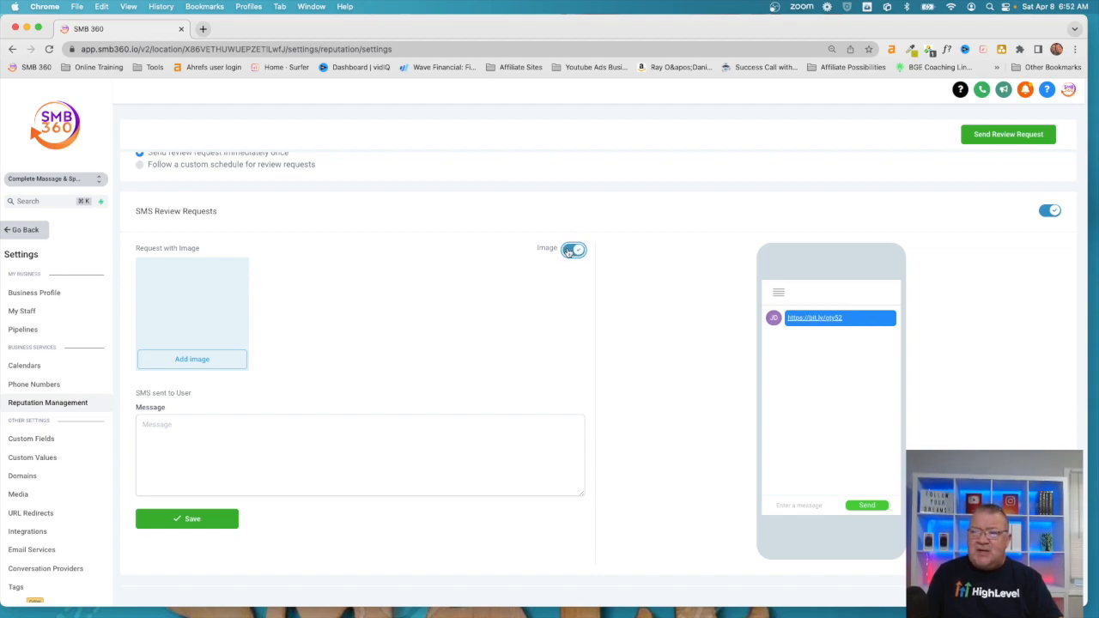
click(180, 359)
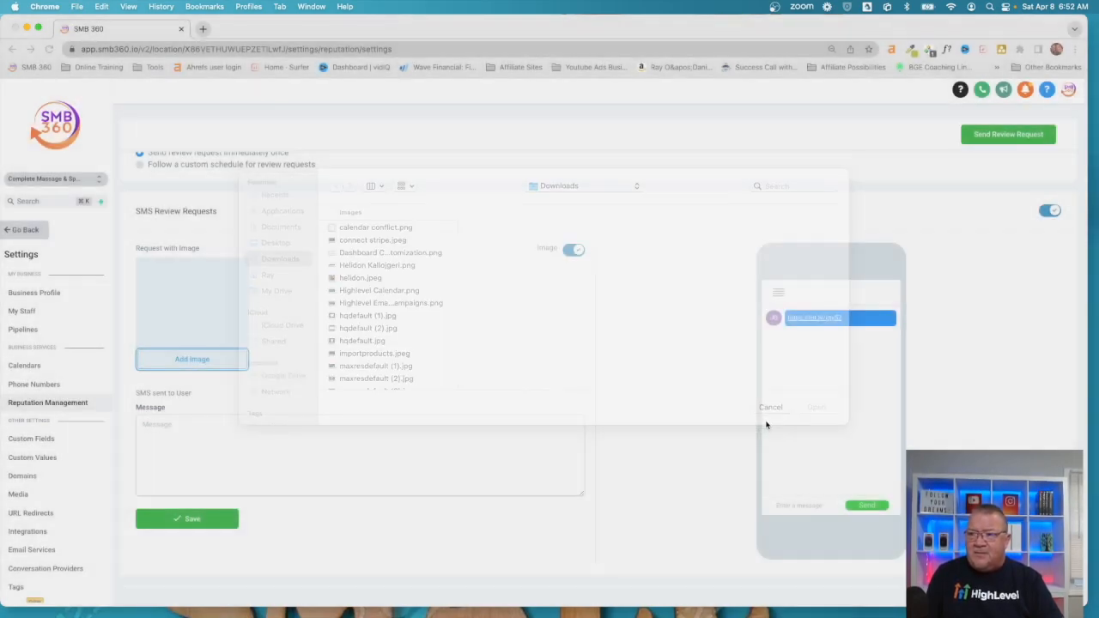
click(767, 418)
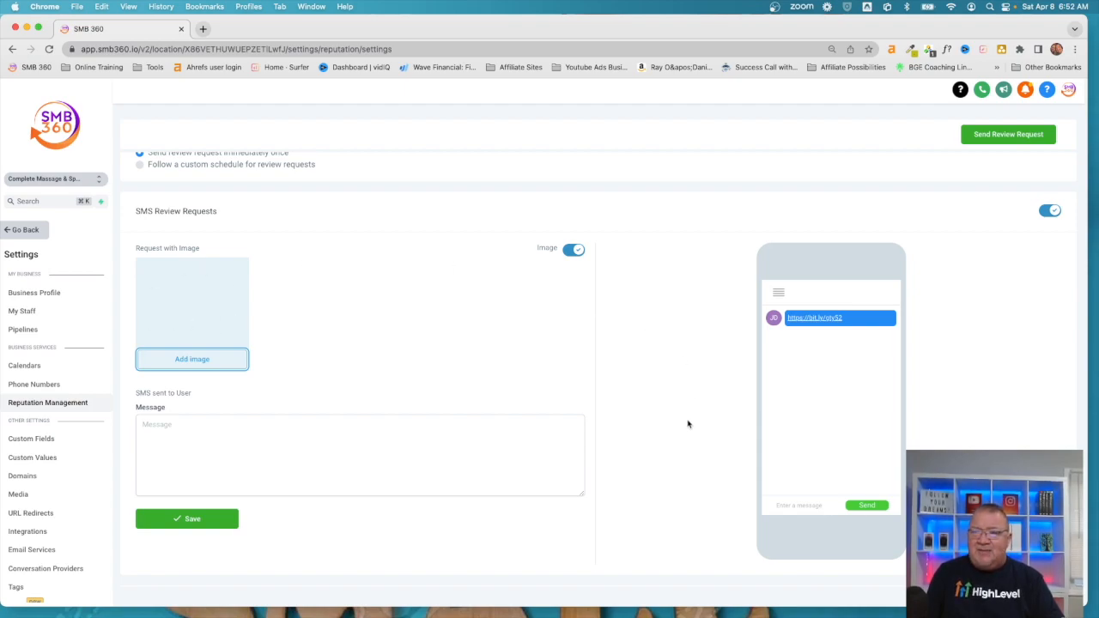
Step: Examine the logo and wording in the Email Review Requests preview, and open the Business Profile settings
scroll(687, 424, down, 5)
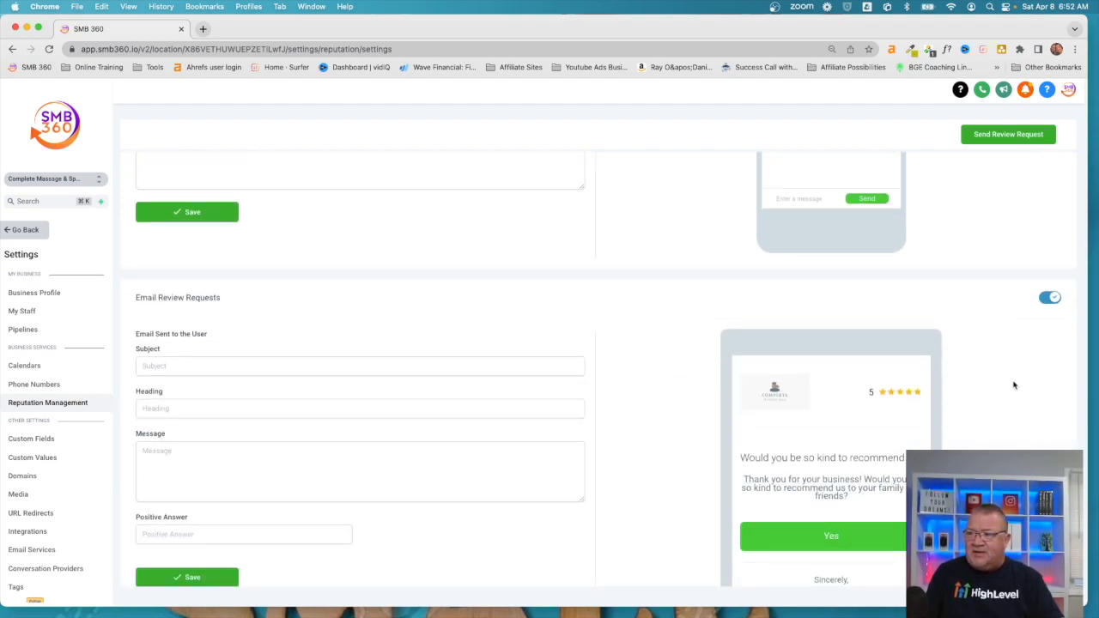
scroll(1011, 383, down, 2)
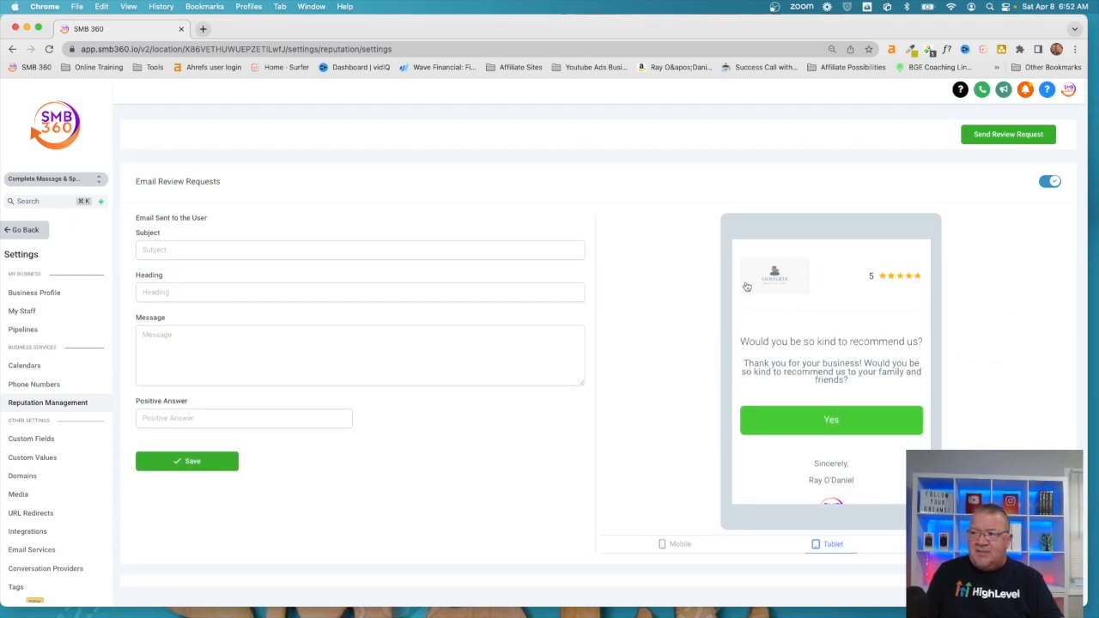
scroll(785, 308, up, 5)
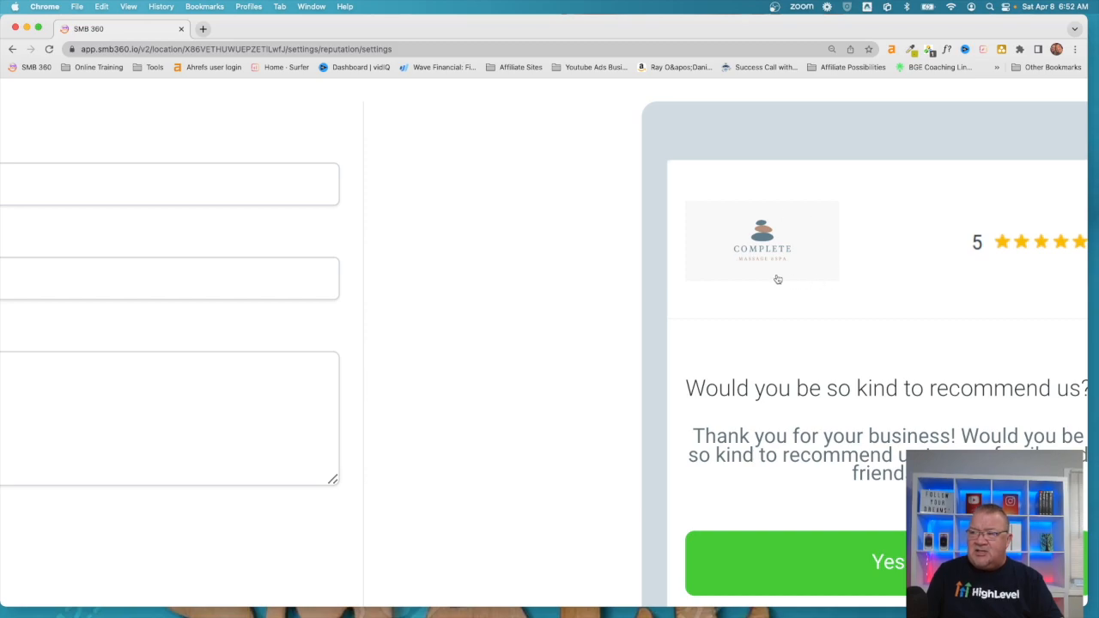
scroll(792, 265, right, 4)
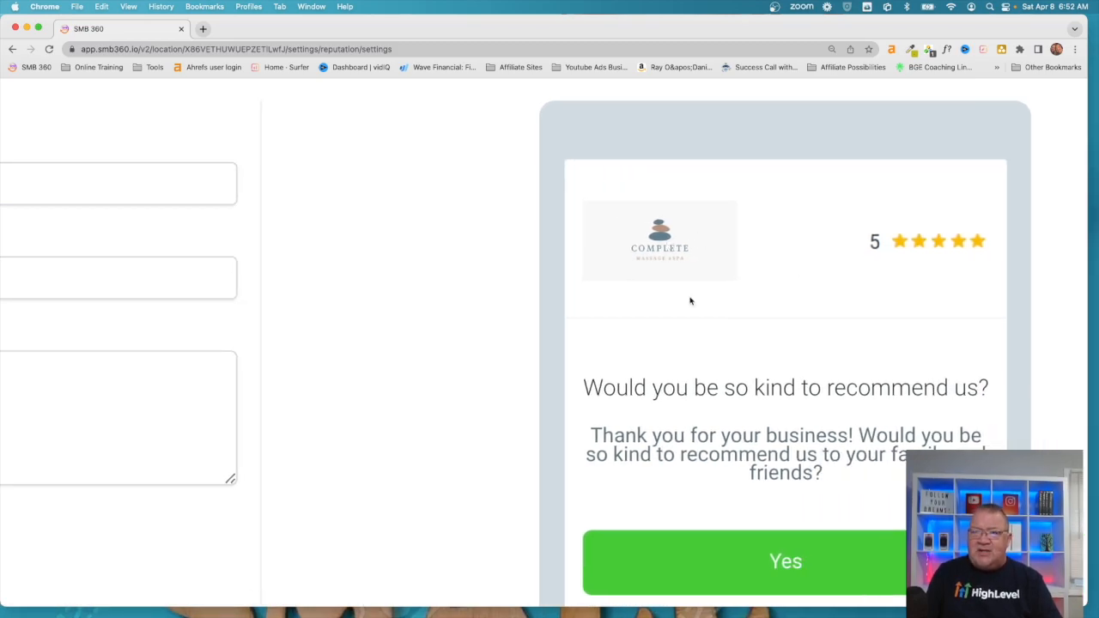
scroll(690, 300, down, 5)
scroll(690, 300, up, 5)
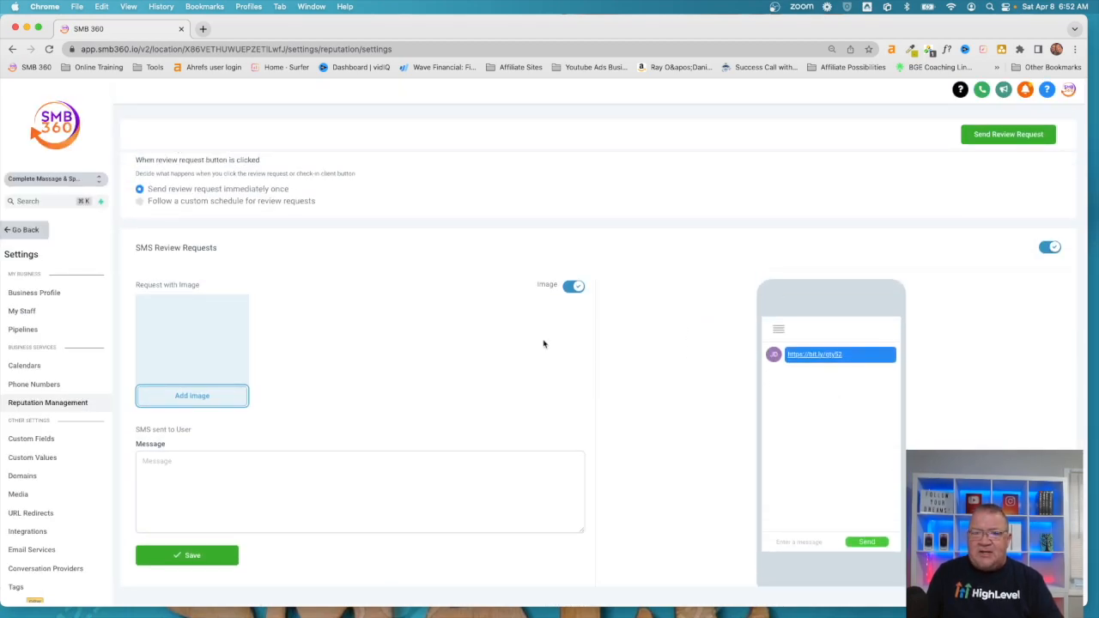
click(43, 293)
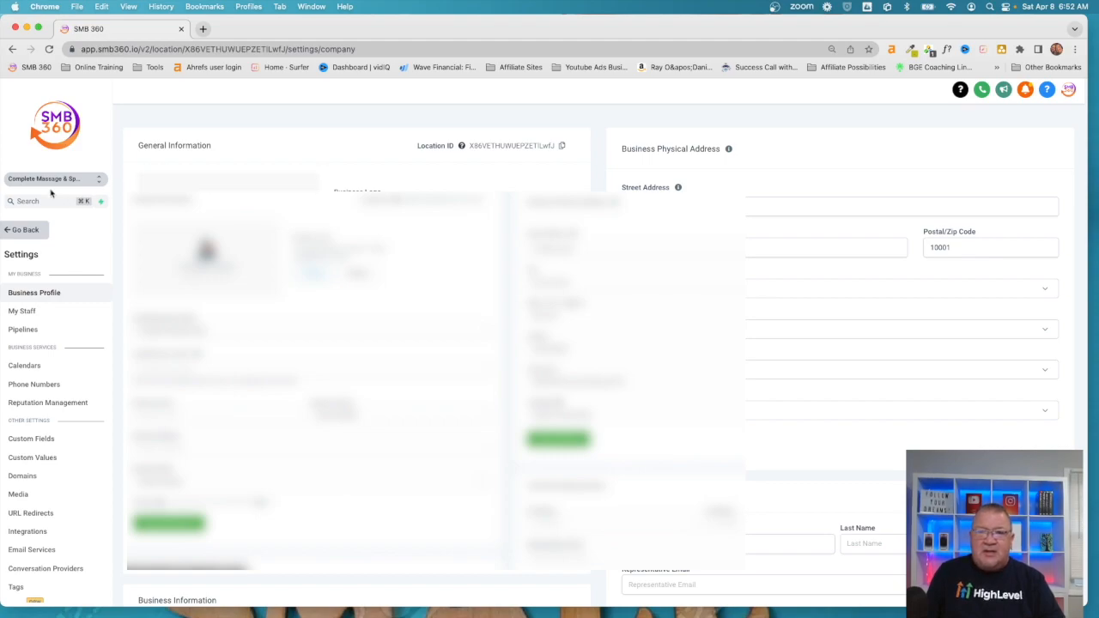
Step: Turn on the image for SMS Review Requests in Reputation Management and add the logo file Screenshot 2023-04-08 at 6.52.46 AM from the Desktop
click(50, 404)
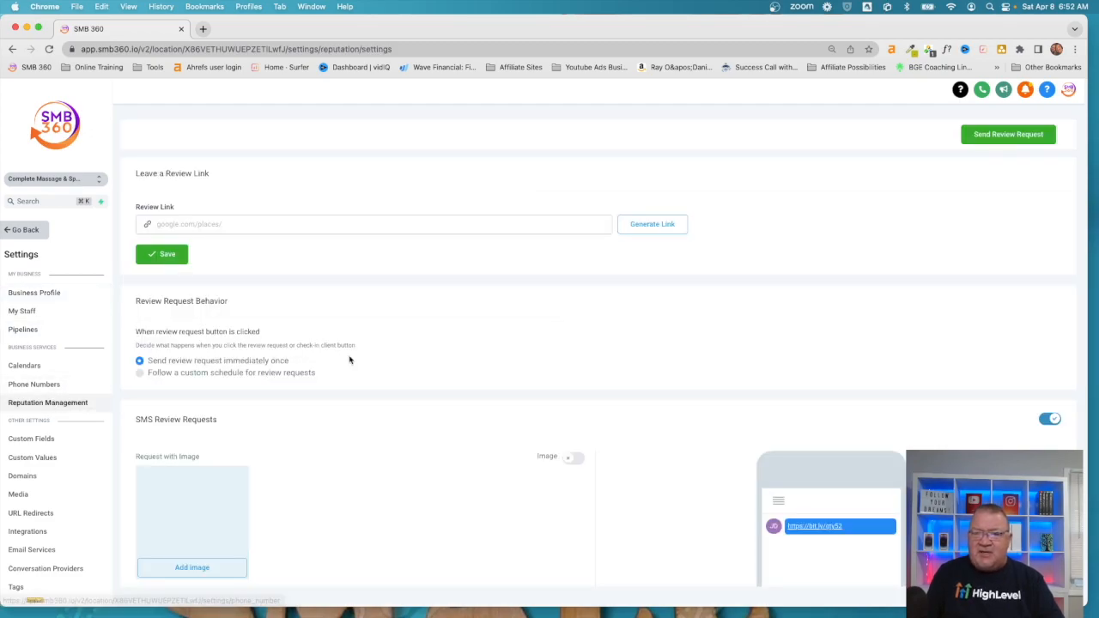
scroll(474, 394, down, 3)
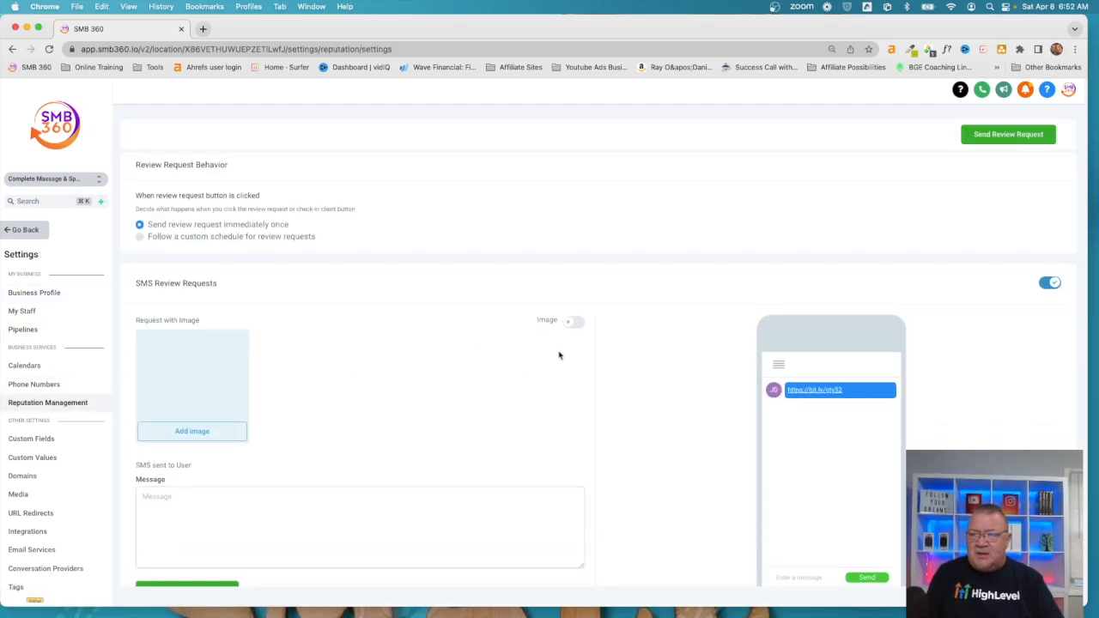
click(571, 329)
click(203, 432)
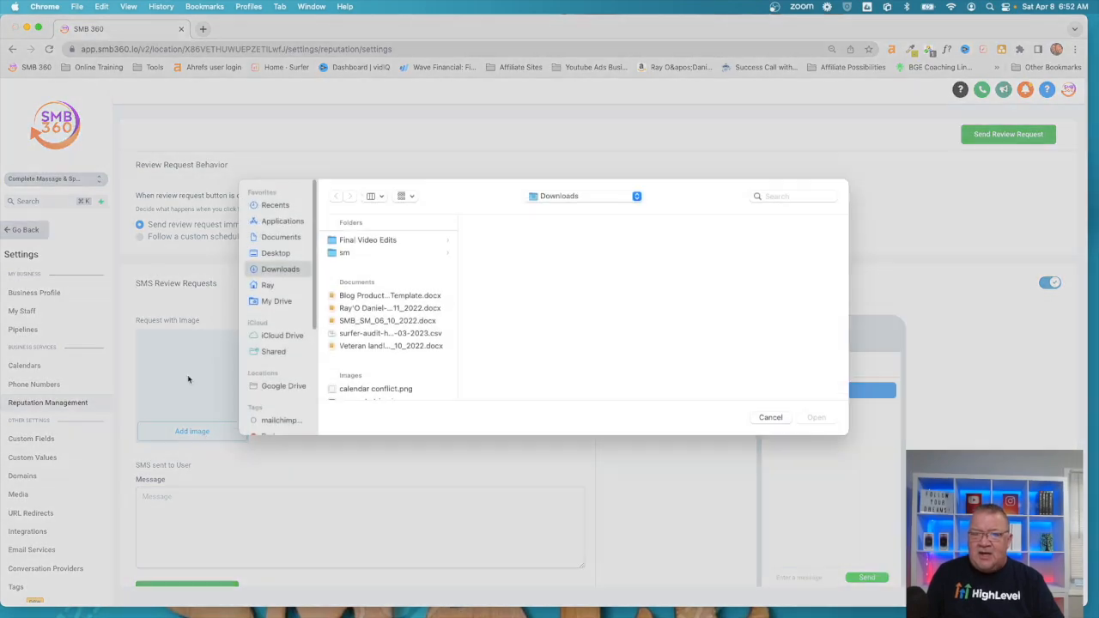
click(277, 256)
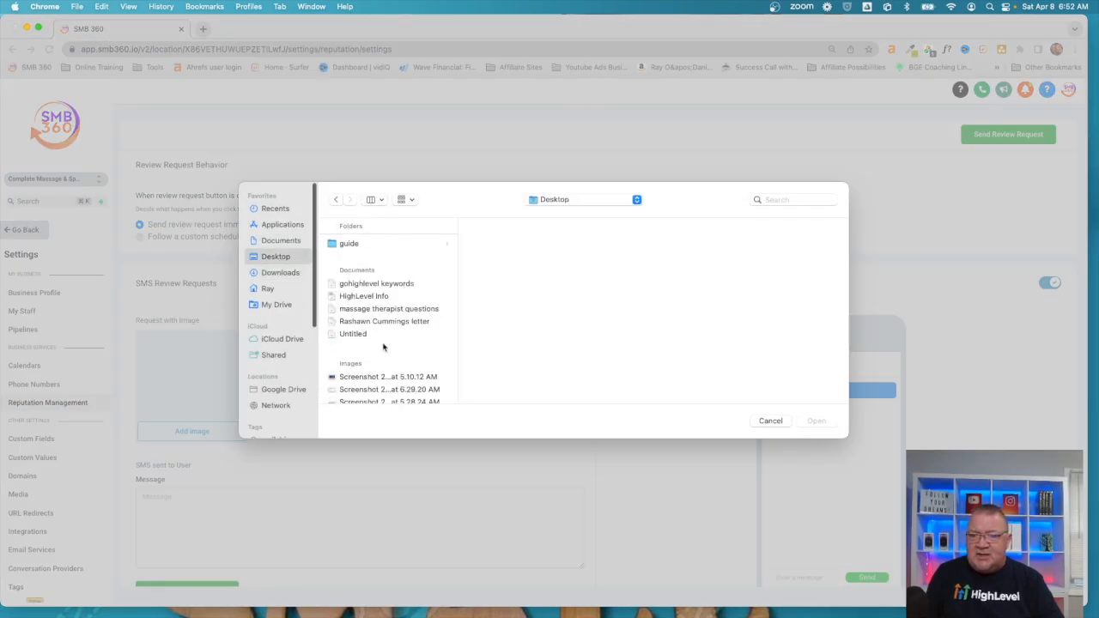
scroll(383, 346, down, 5)
click(375, 391)
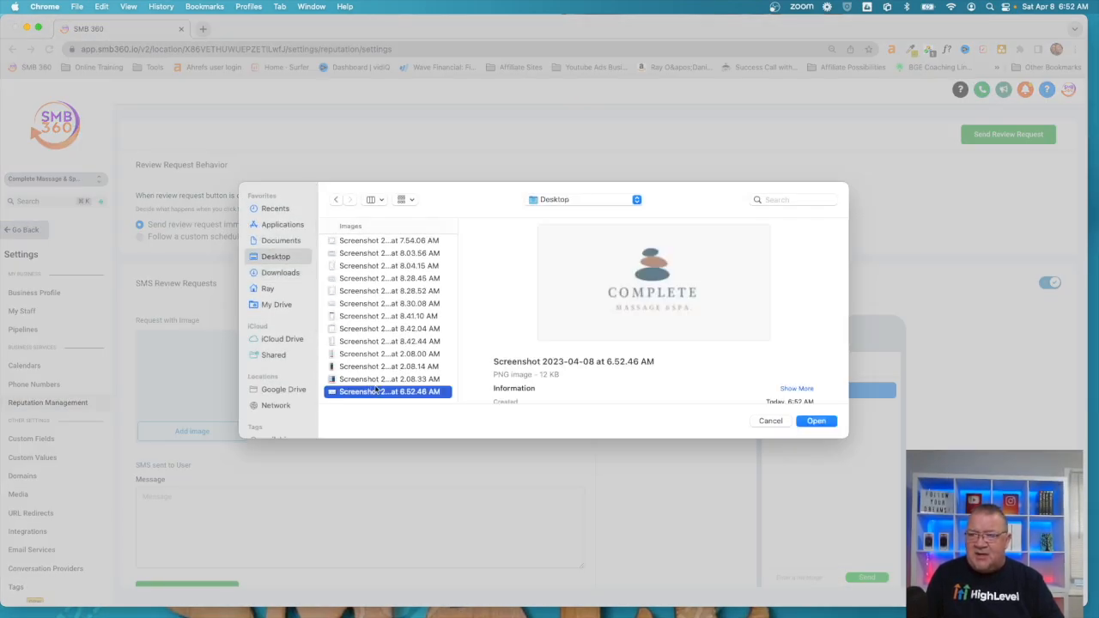
click(816, 421)
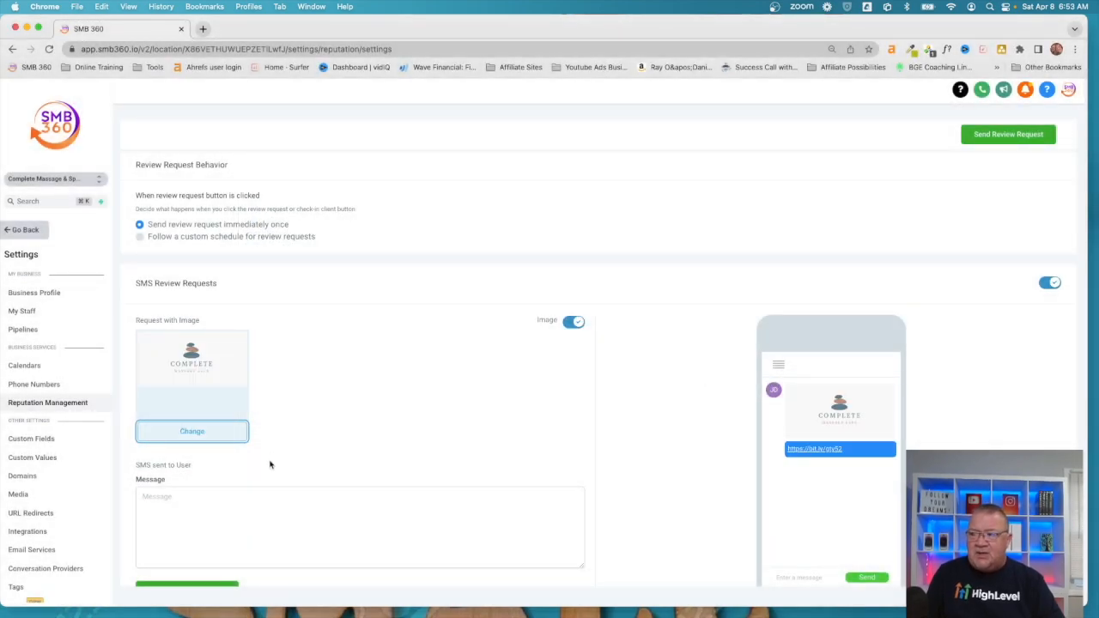
Step: Enter the SMS message "Hello thank you for visiting us at Top Chiropractic Care. We would appreciate a great review from you regarding our services. Thank you."
scroll(515, 433, down, 2)
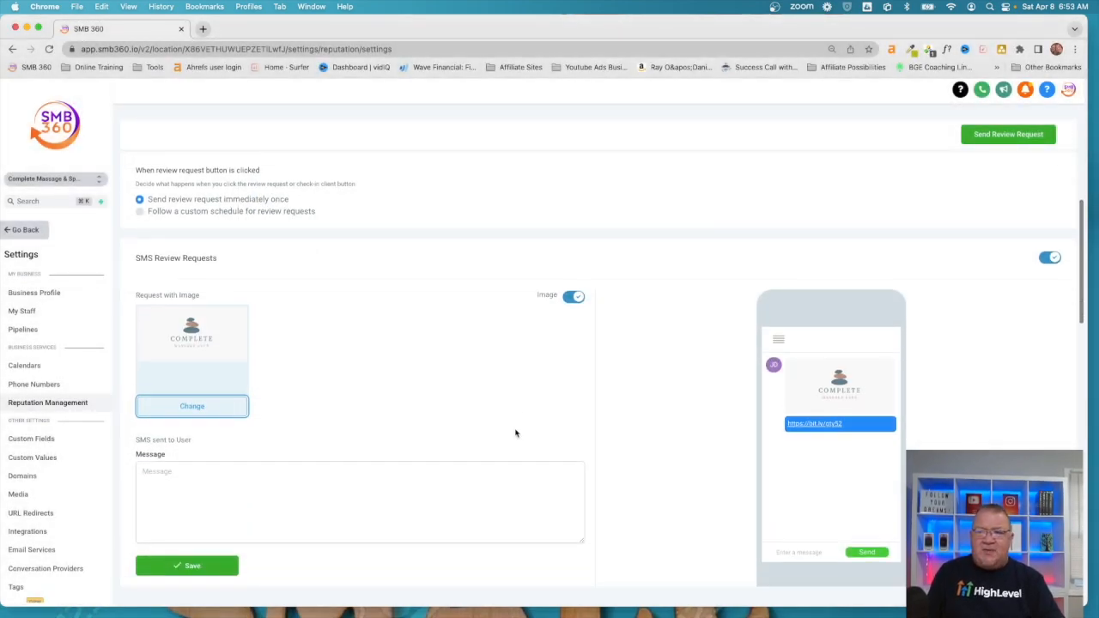
scroll(515, 433, down, 1)
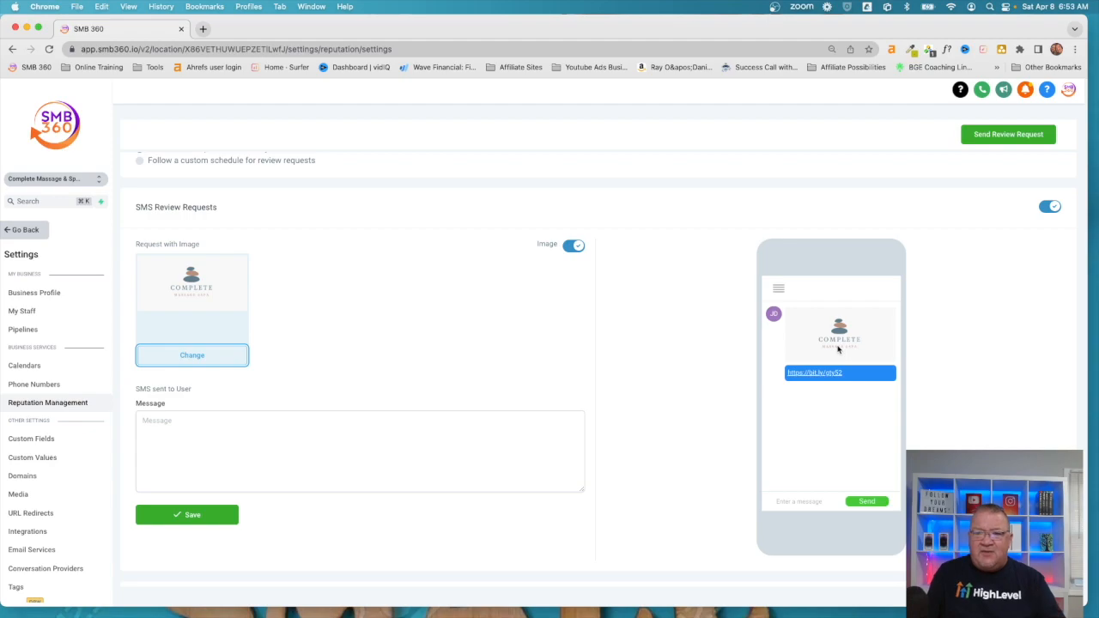
click(244, 433)
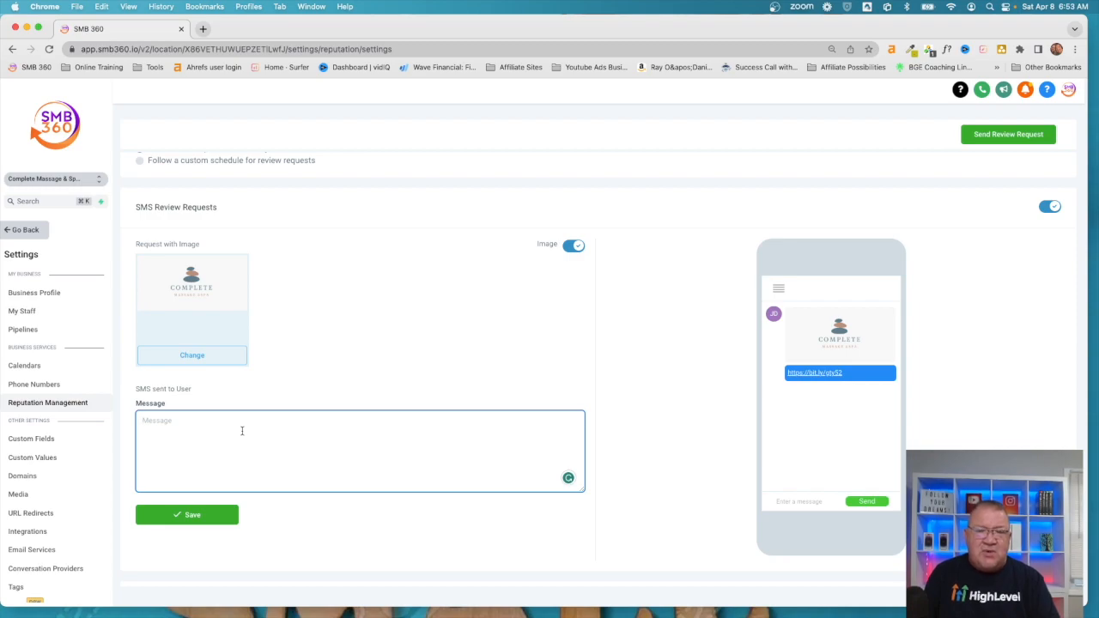
text(Hell)
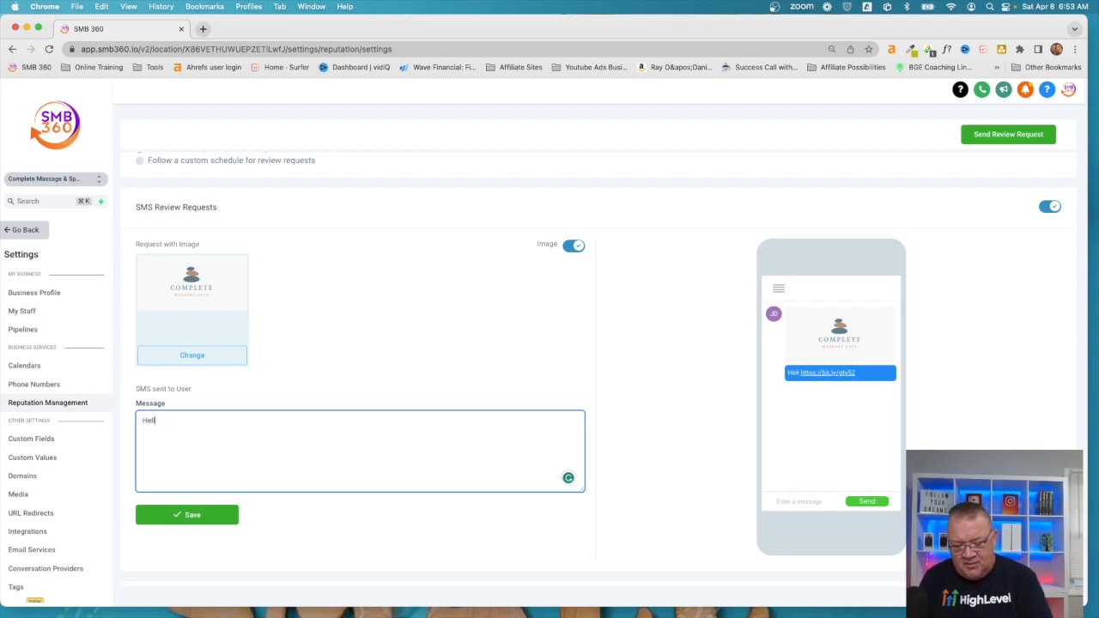
text(o thank you)
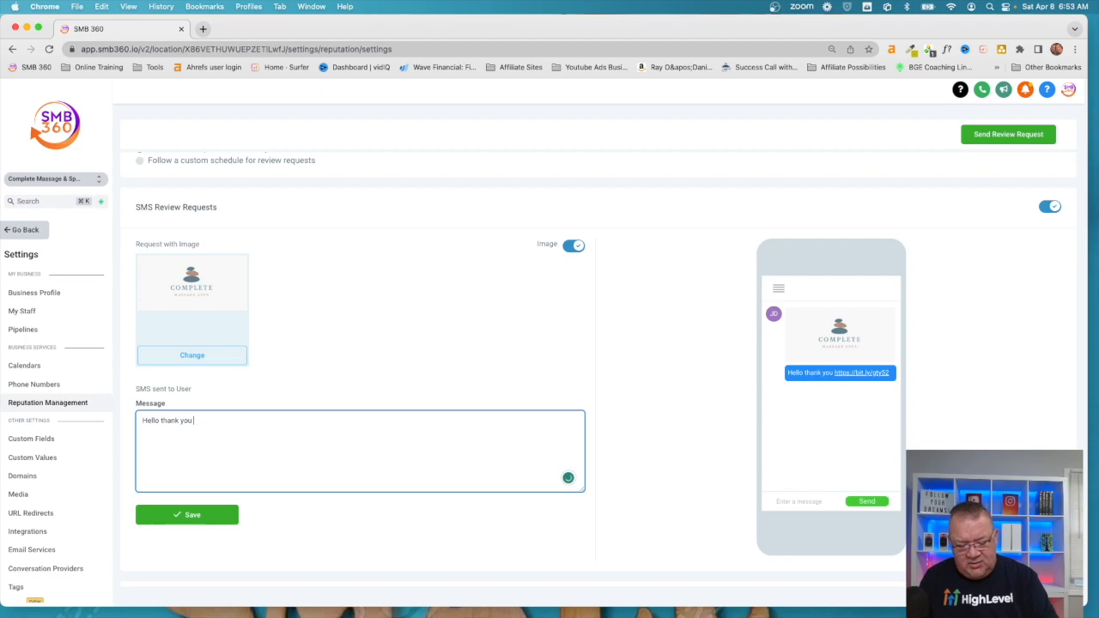
text( for visiti)
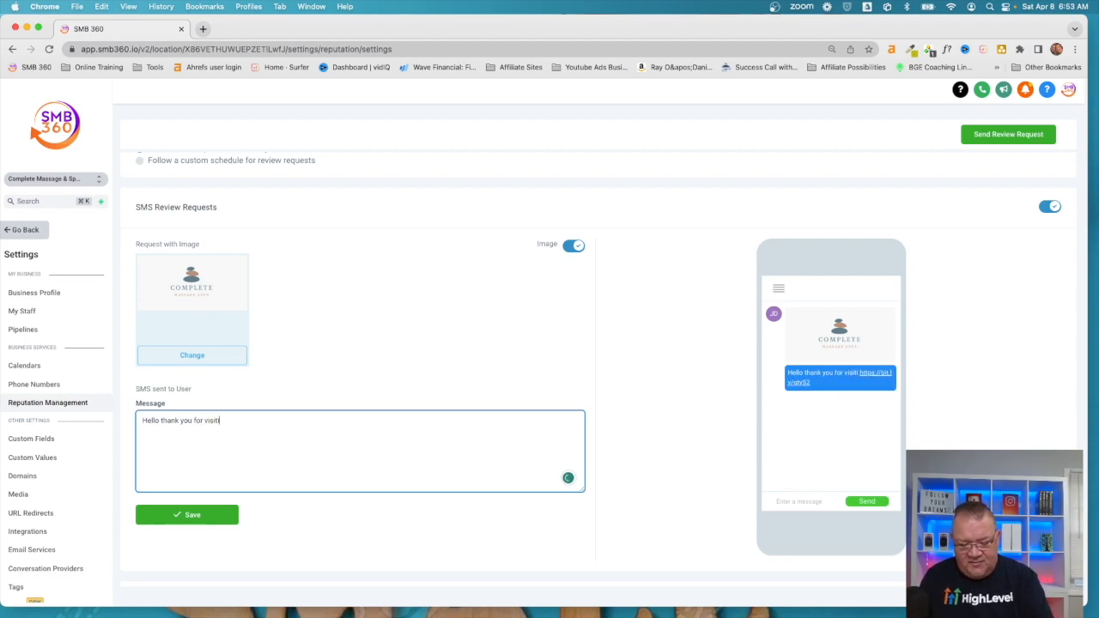
text(ng us at)
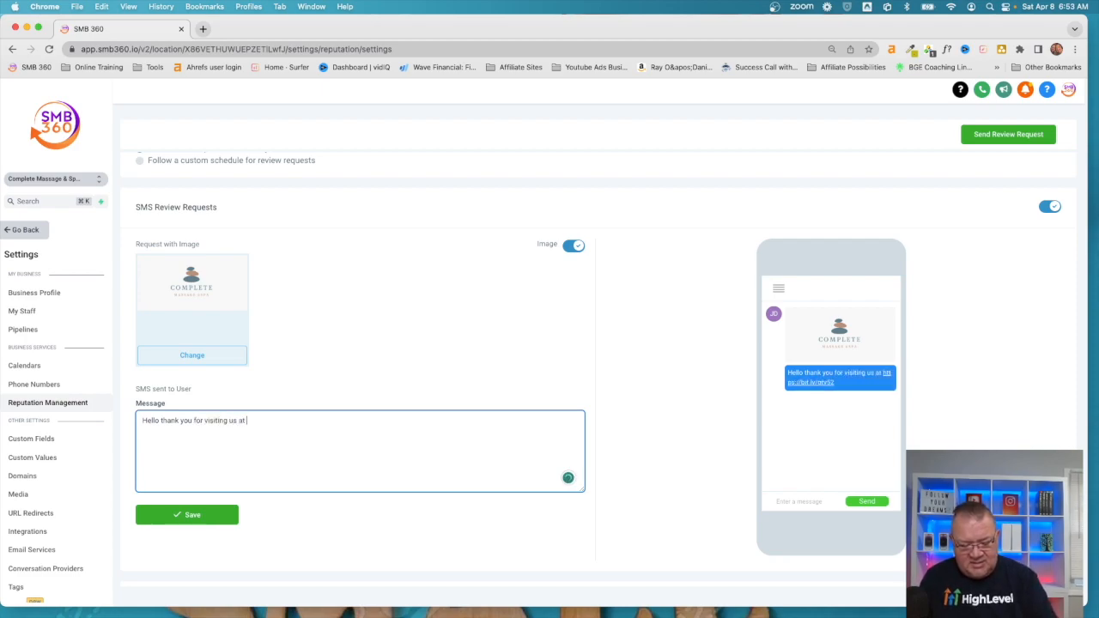
text( Top C)
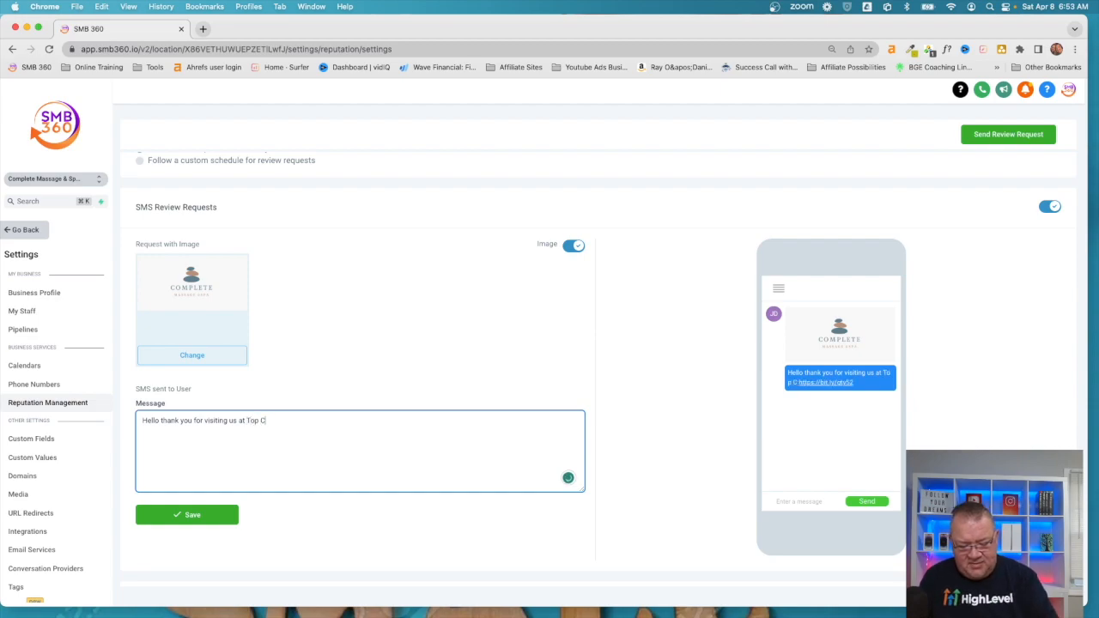
text(hiropract)
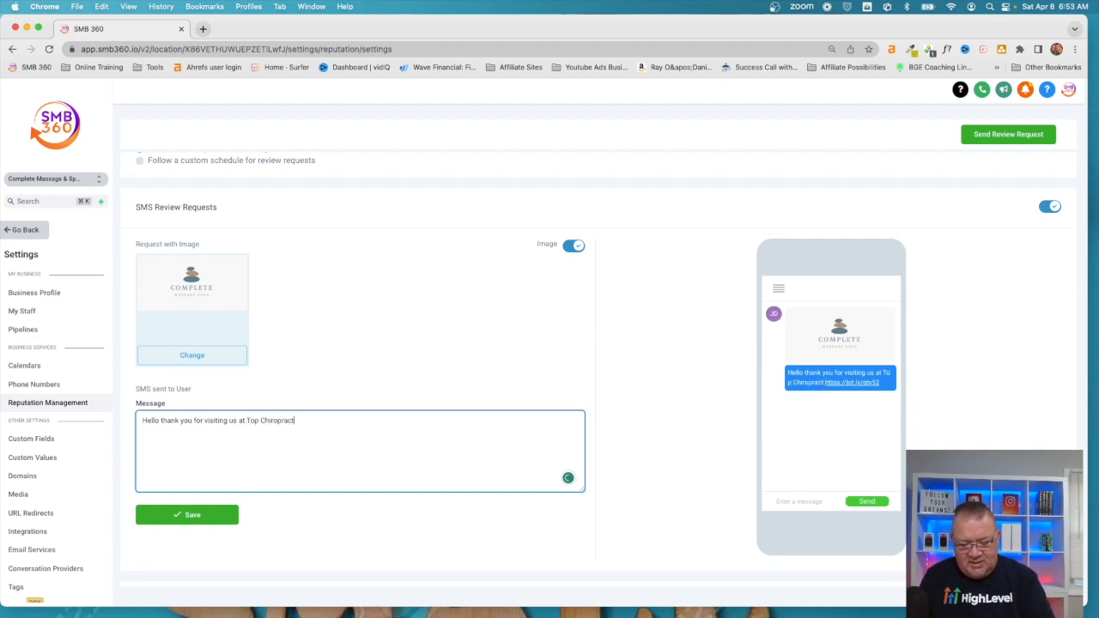
text(ic Care. )
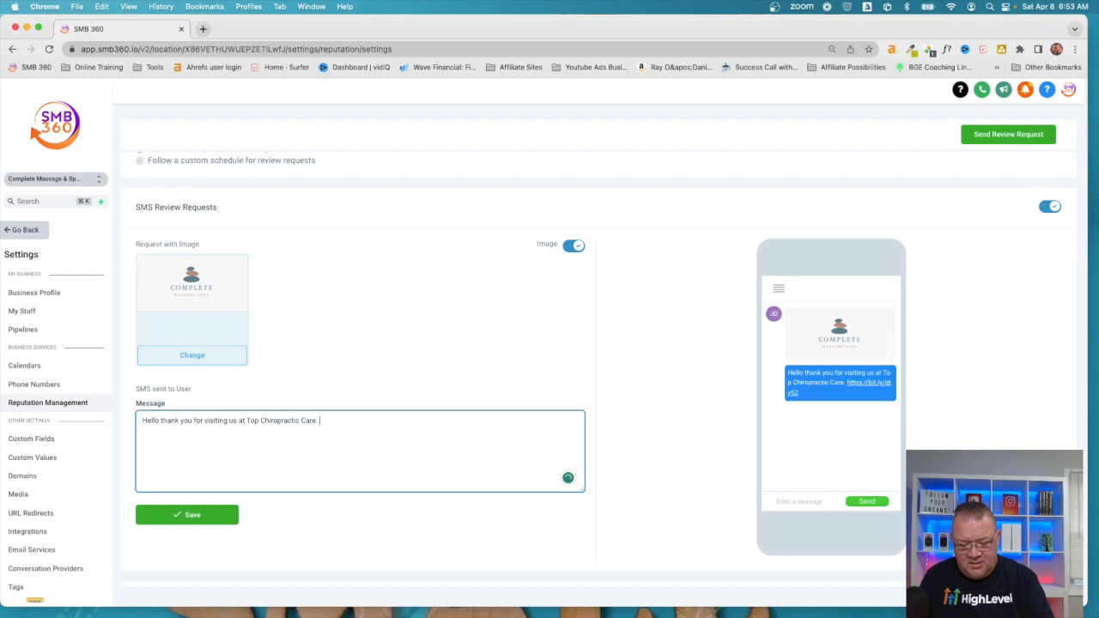
text(We wou)
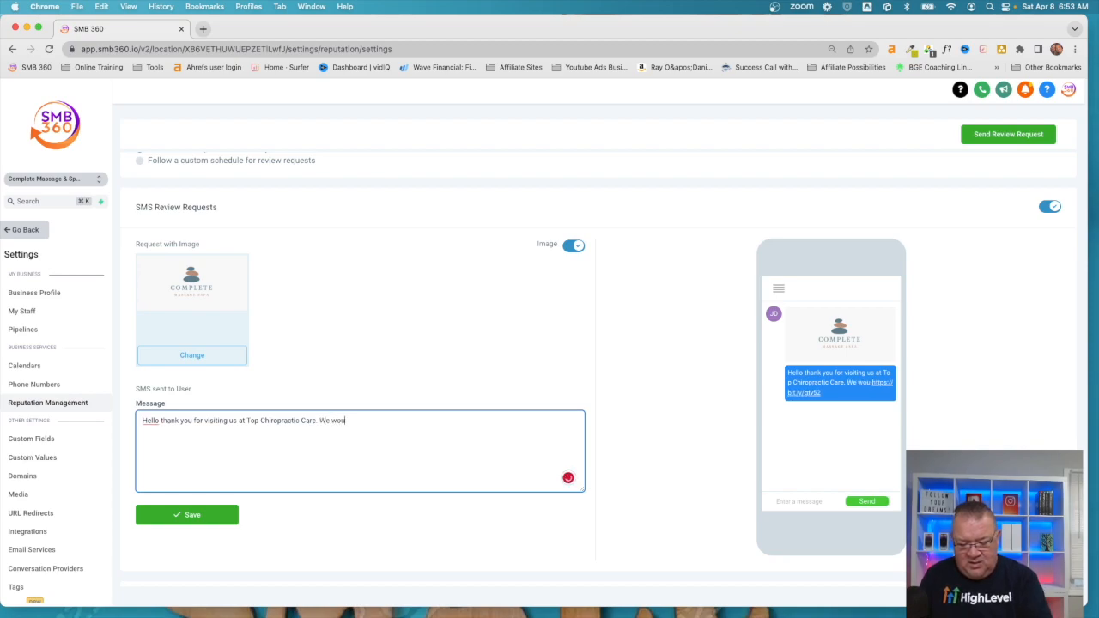
text(ld apprecia)
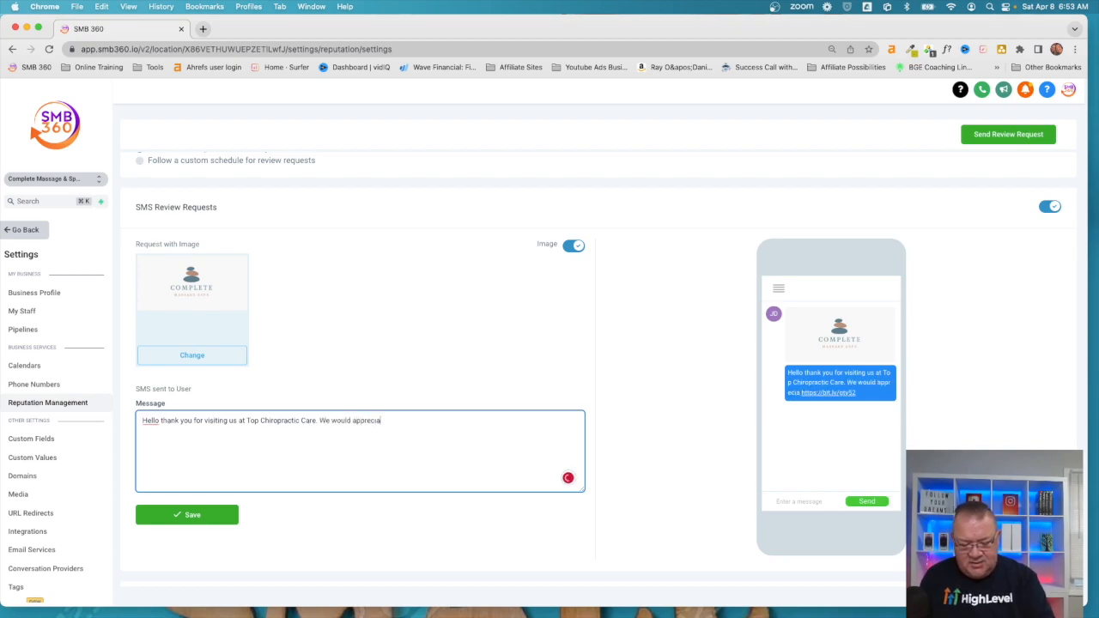
text(te a gre)
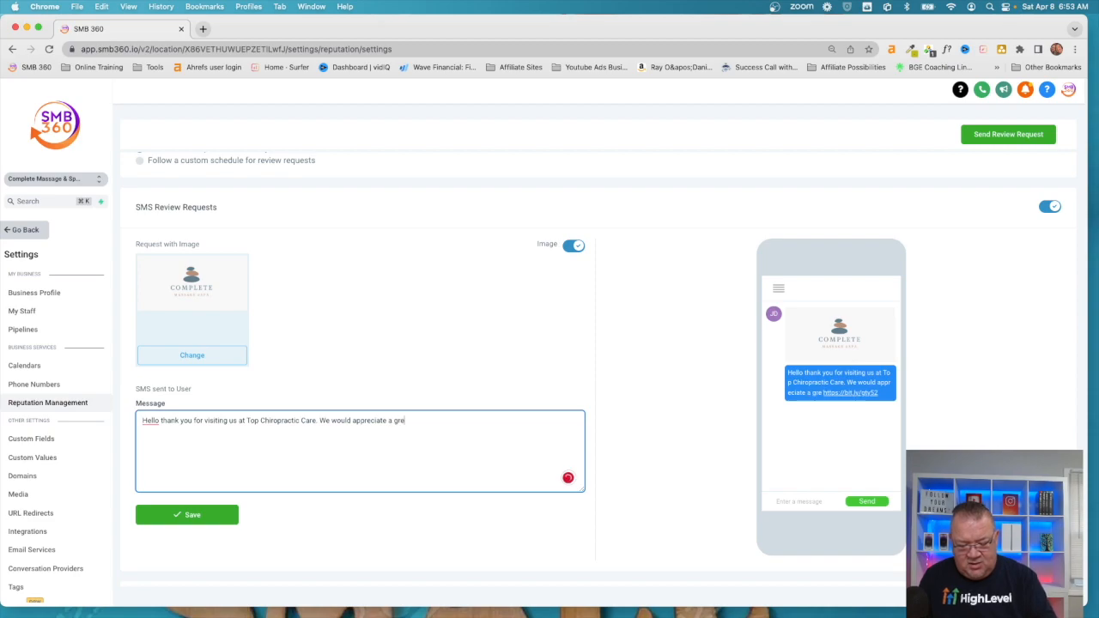
text(at review f)
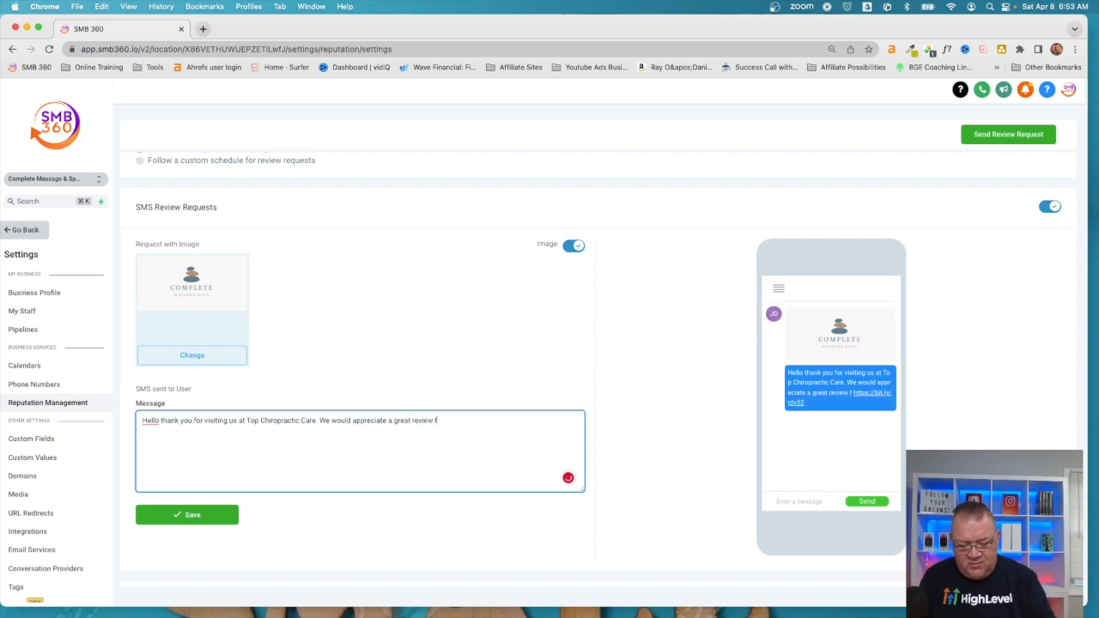
text(rom you regar)
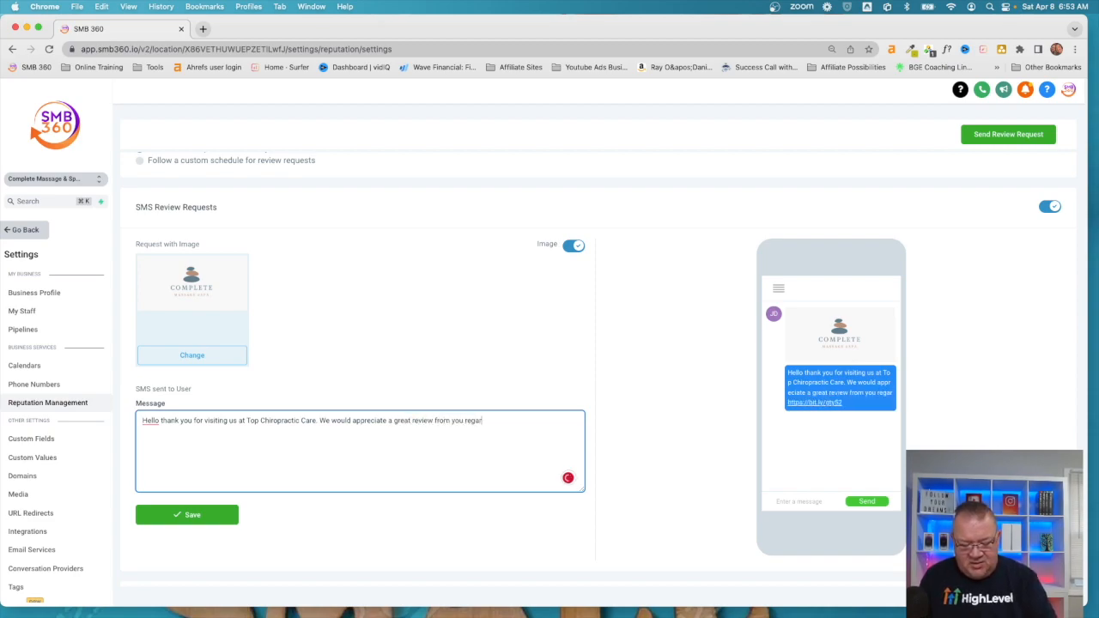
text(ding our serv)
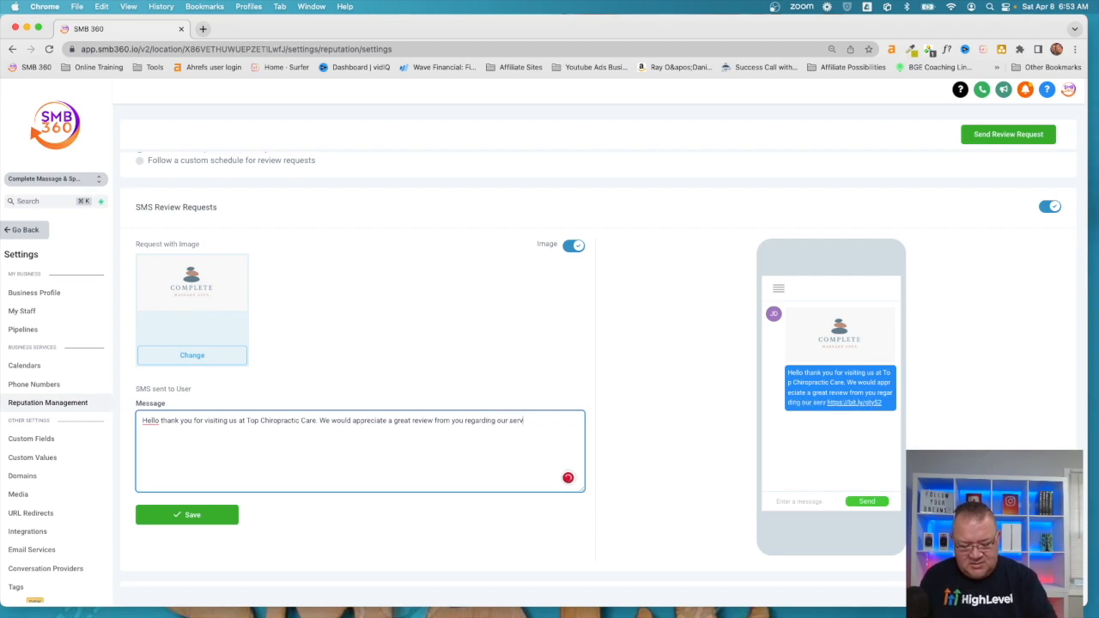
text(ices. Th)
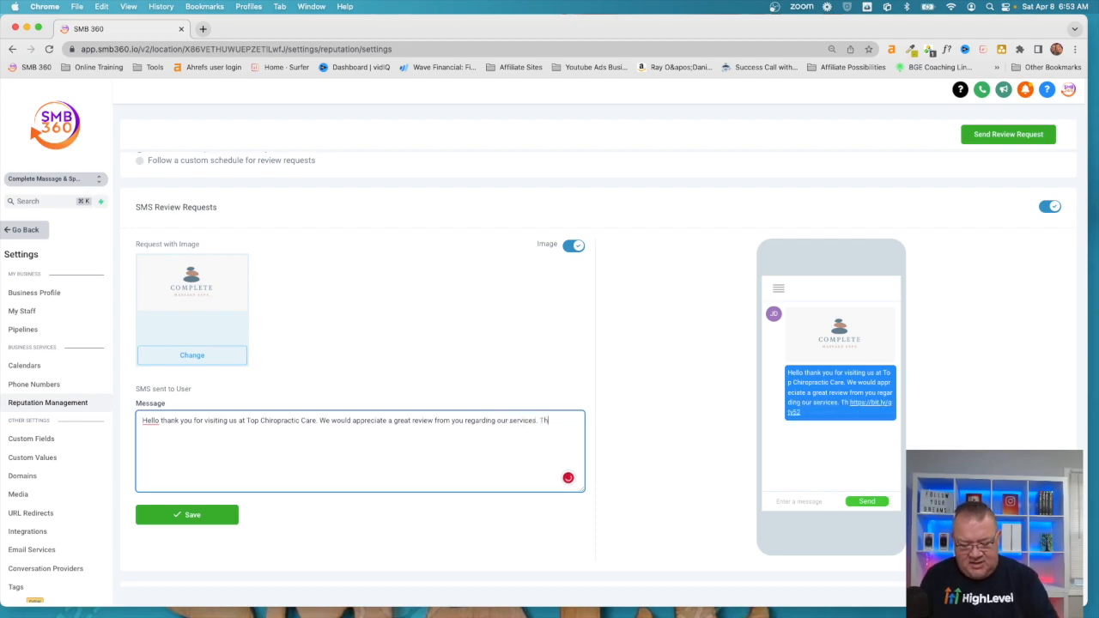
text(ank you.)
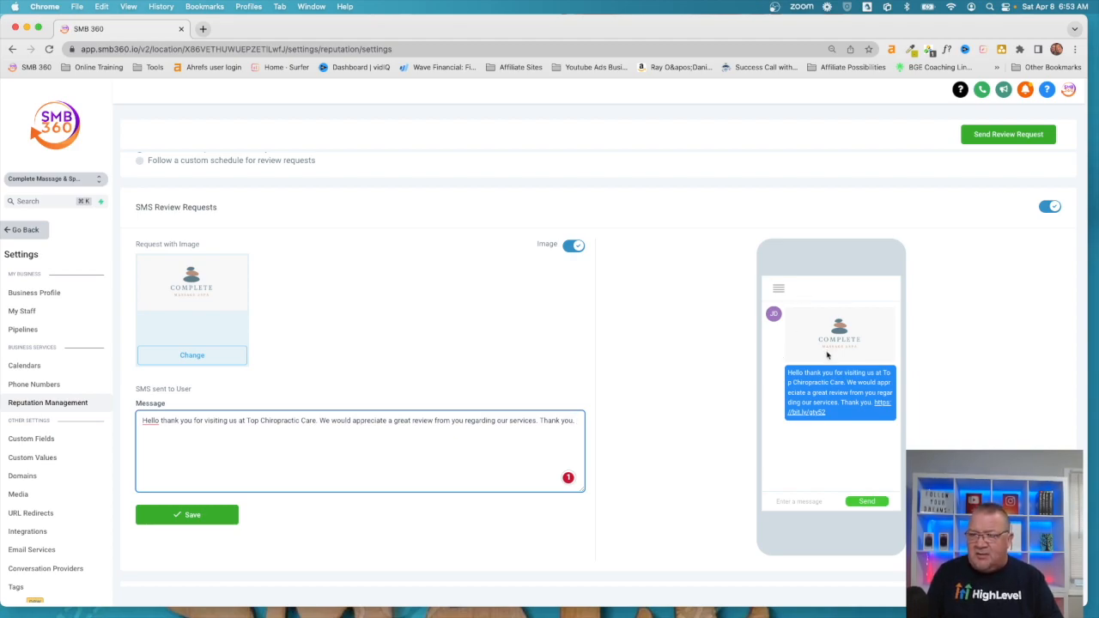
Step: Save the SMS review request message, and delete the closing "Thank you." from its text
scroll(827, 354, down, 2)
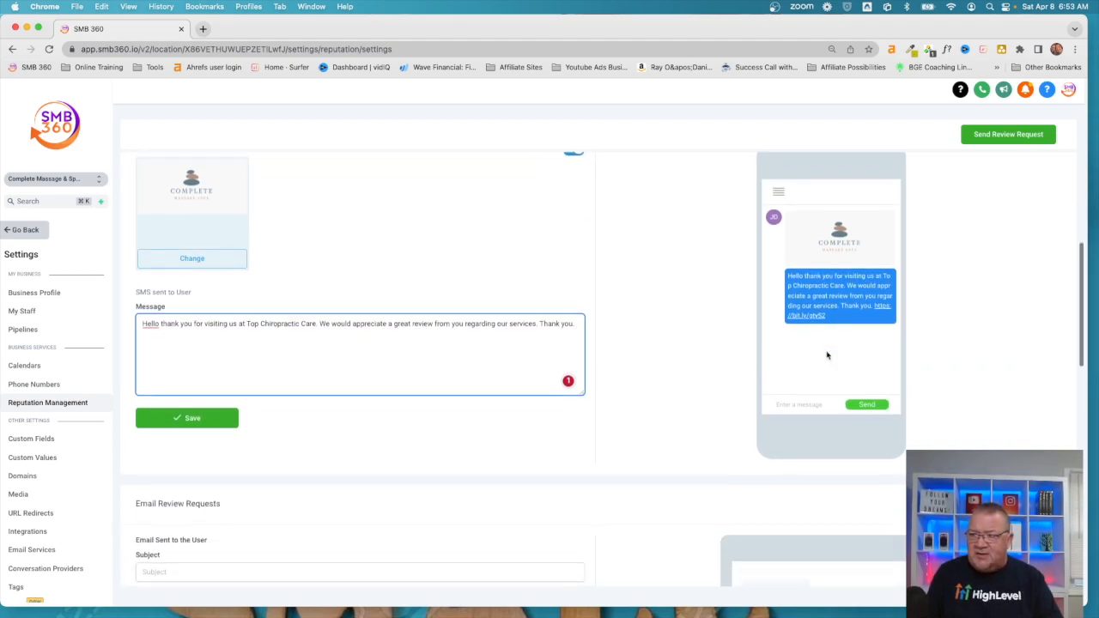
click(197, 417)
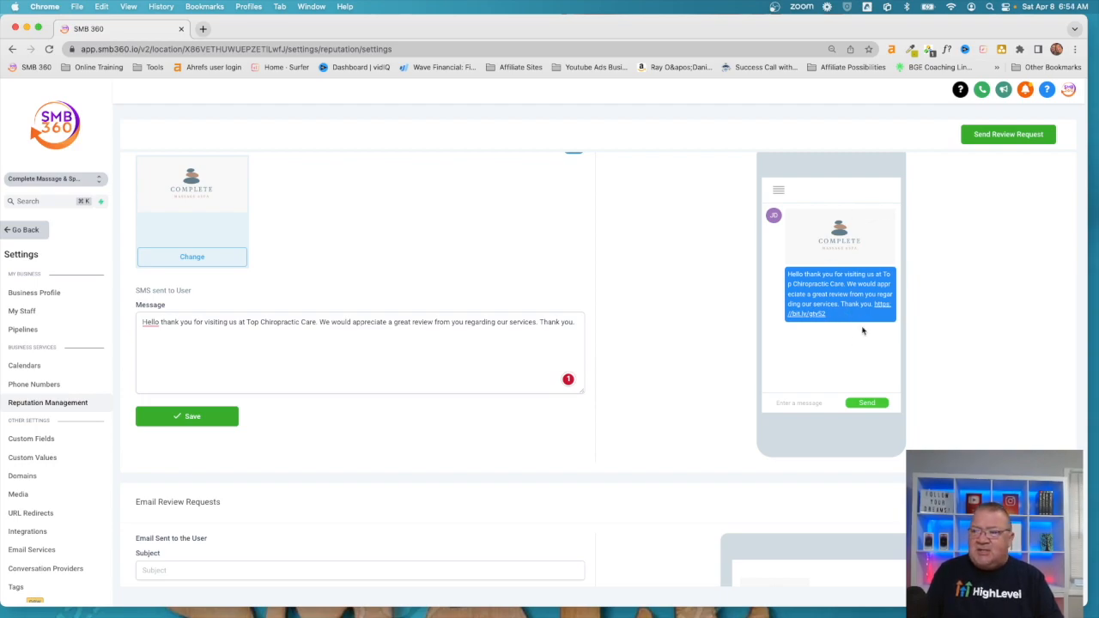
click(575, 323)
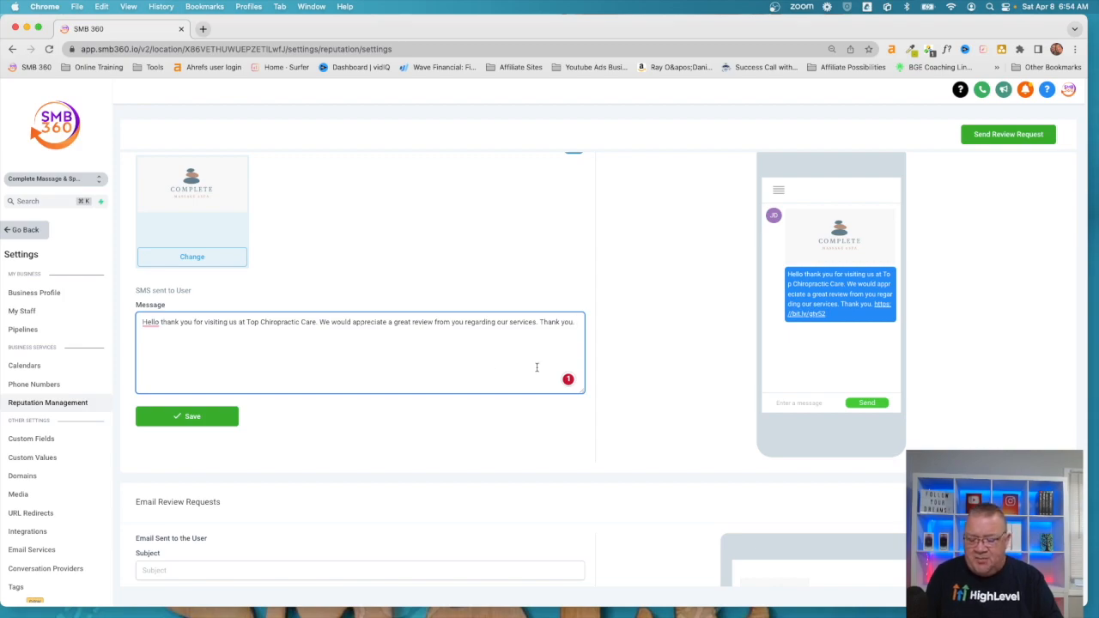
key(BackSpace)
key(BackSpace)
key(BackSpace)
key(BackSpace)
key(BackSpace)
key(BackSpace)
key(BackSpace)
key(BackSpace)
key(BackSpace)
key(BackSpace)
key(BackSpace)
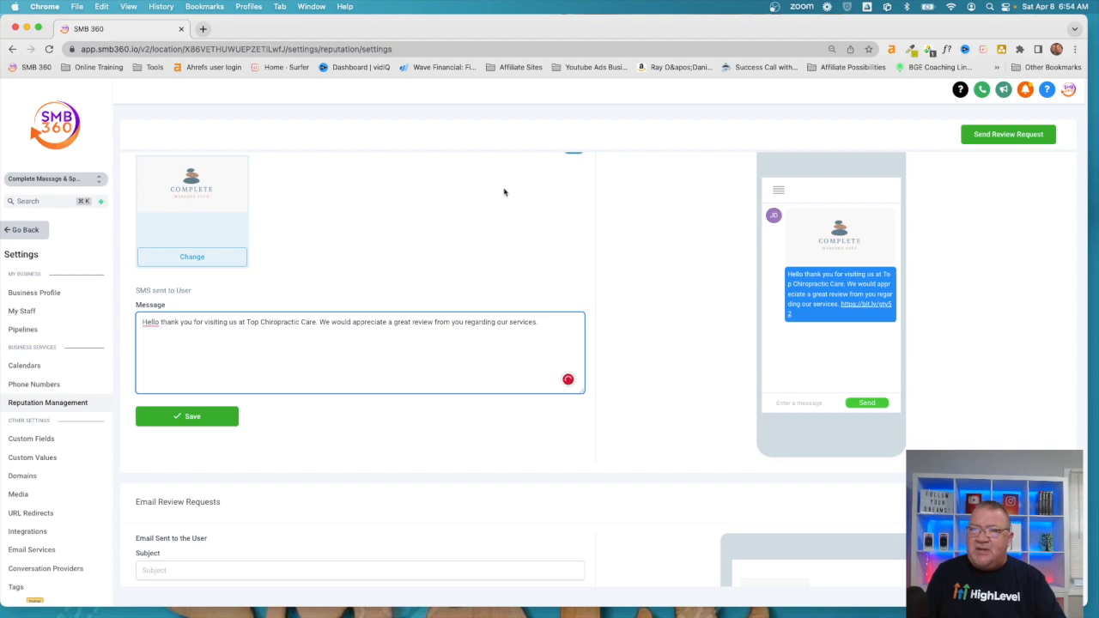
scroll(284, 196, up, 5)
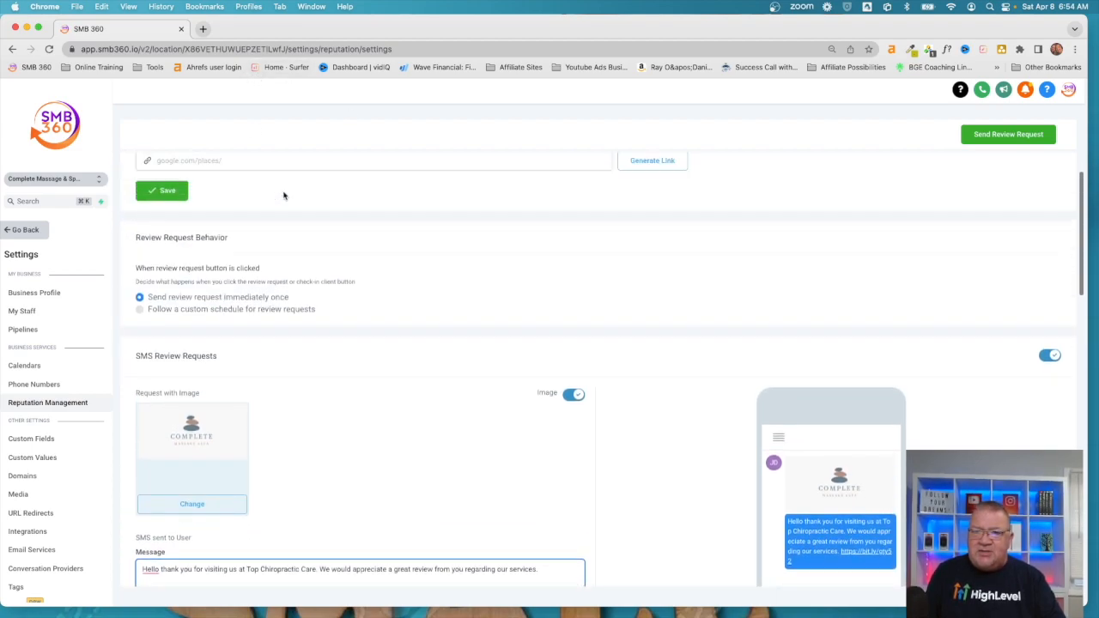
scroll(284, 196, up, 2)
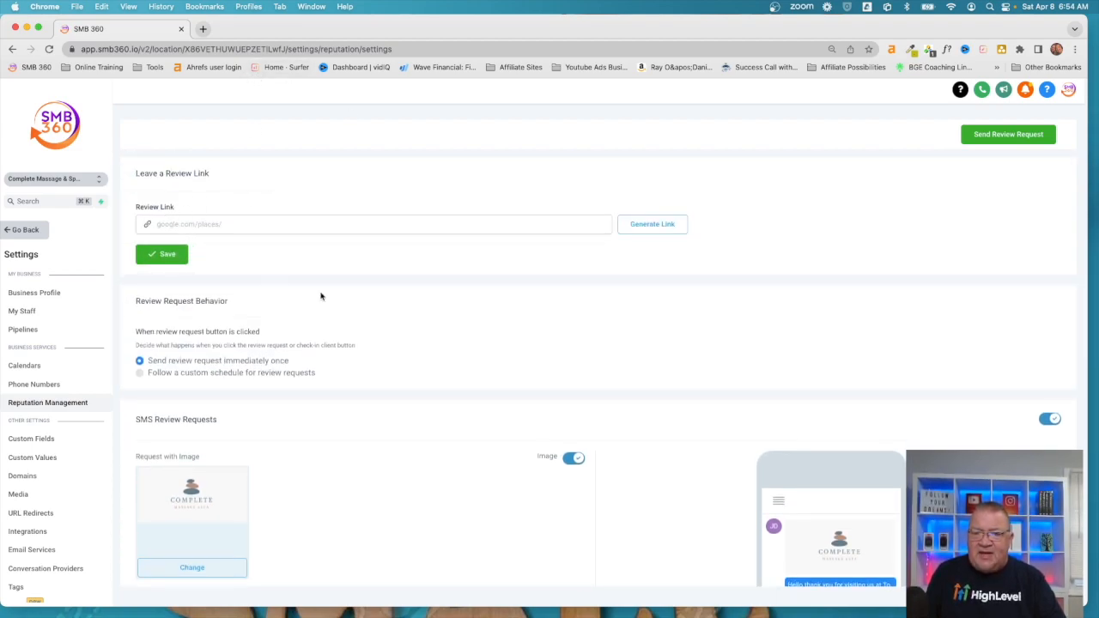
scroll(427, 332, down, 5)
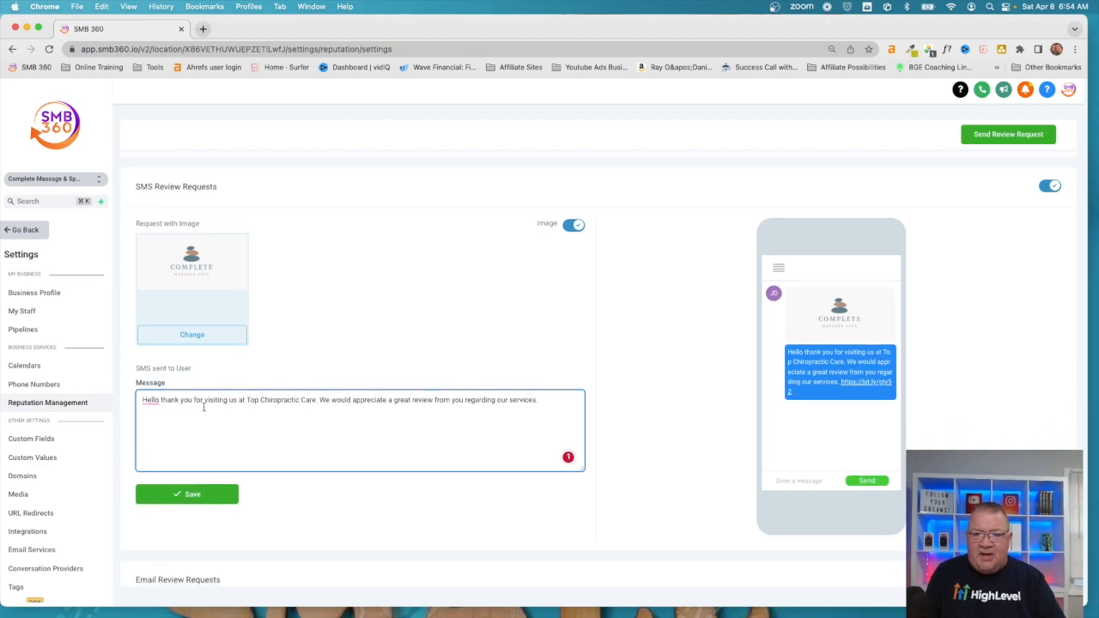
scroll(404, 298, up, 5)
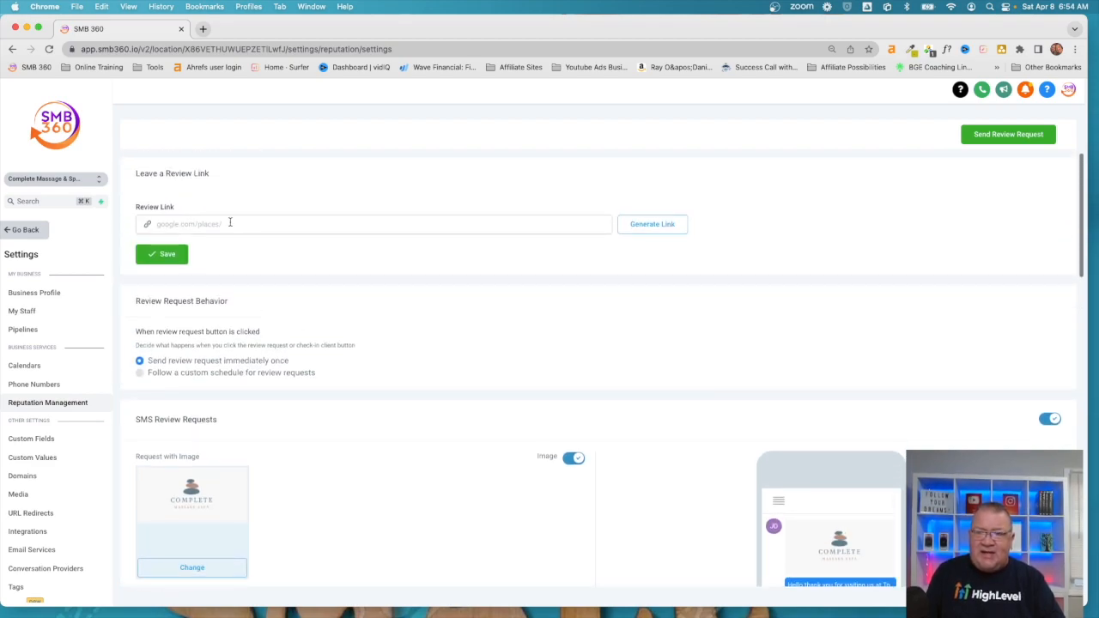
click(226, 227)
text(https://www.google.com)
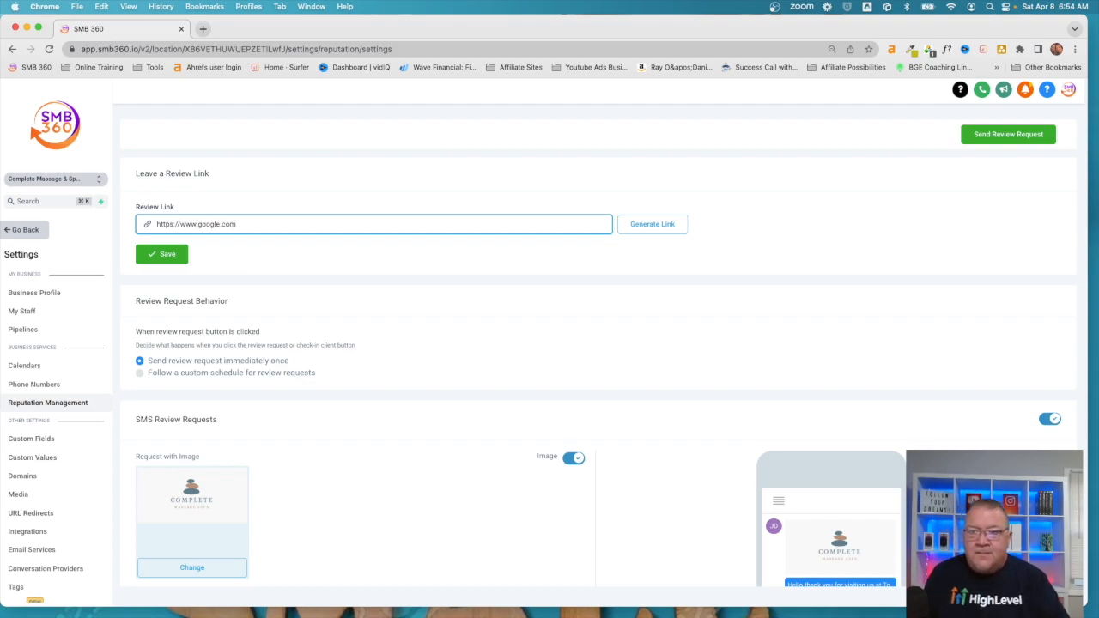
click(163, 253)
Step: Add "Thank you." at the end of the SMS review request message and save it
scroll(429, 378, down, 3)
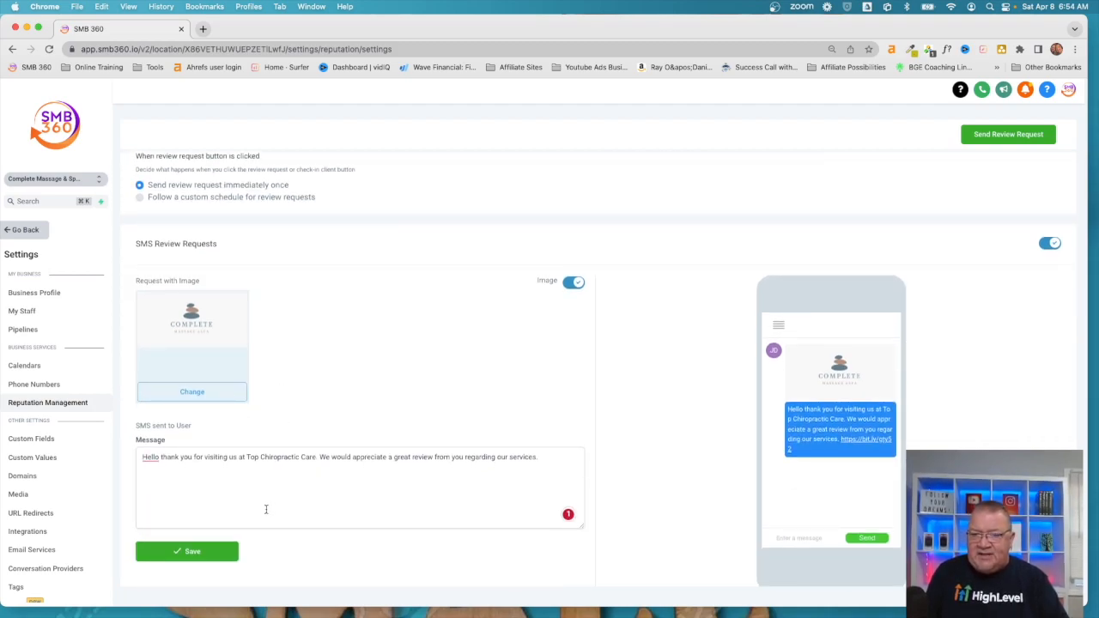
click(186, 553)
click(550, 475)
text(Thank you.)
click(192, 552)
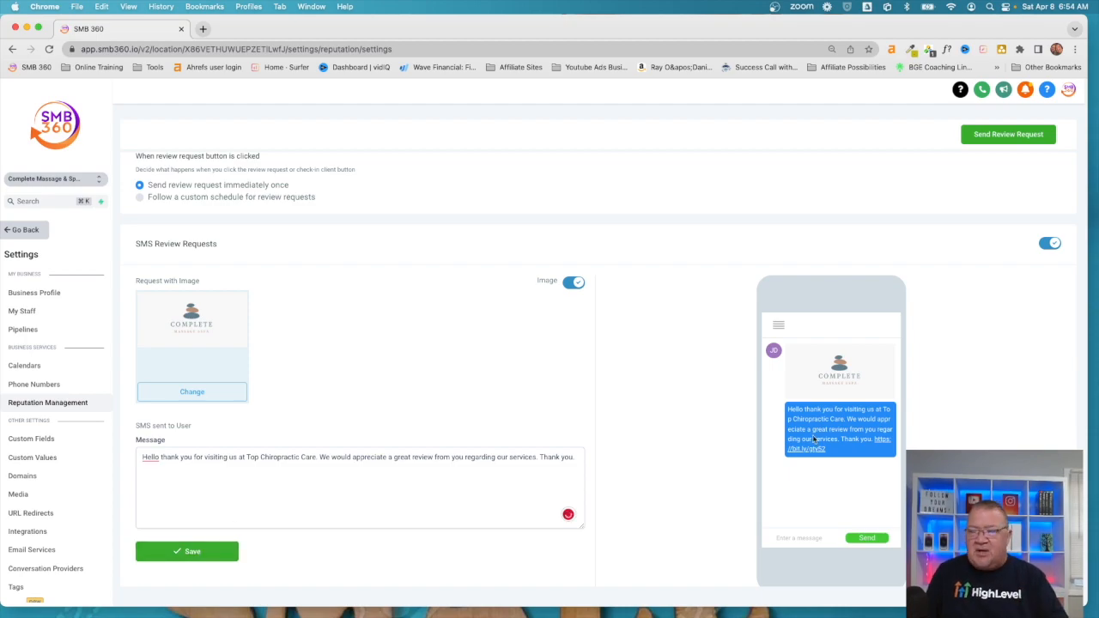
Step: Examine the logo, wording and link in the SMS Review Requests preview and compare the link with the Review Link setting
scroll(813, 435, up, 5)
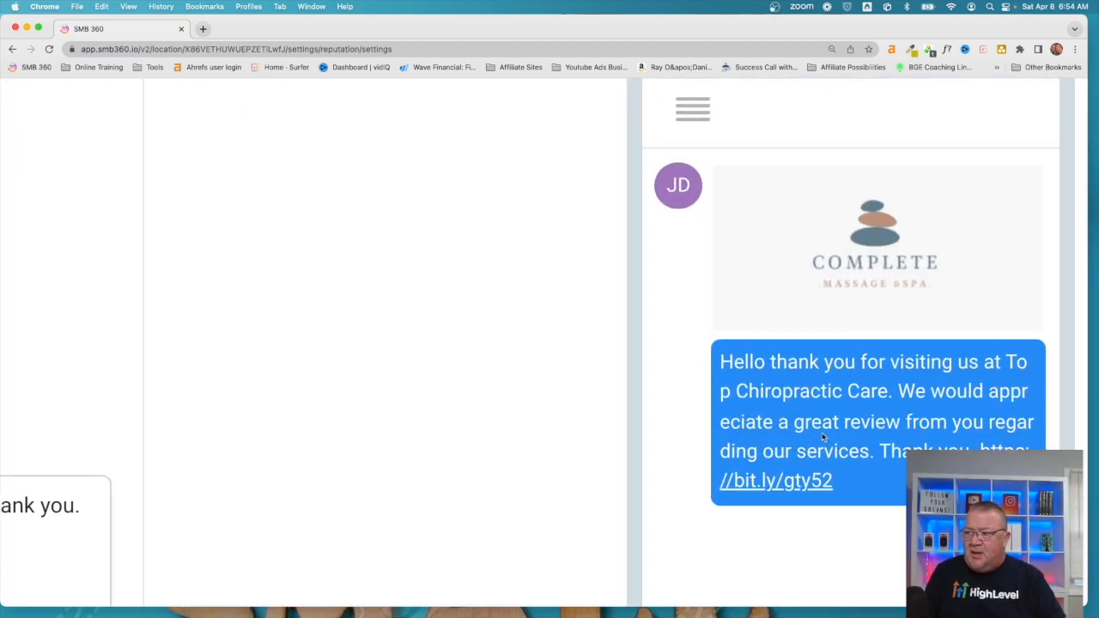
scroll(823, 436, down, 3)
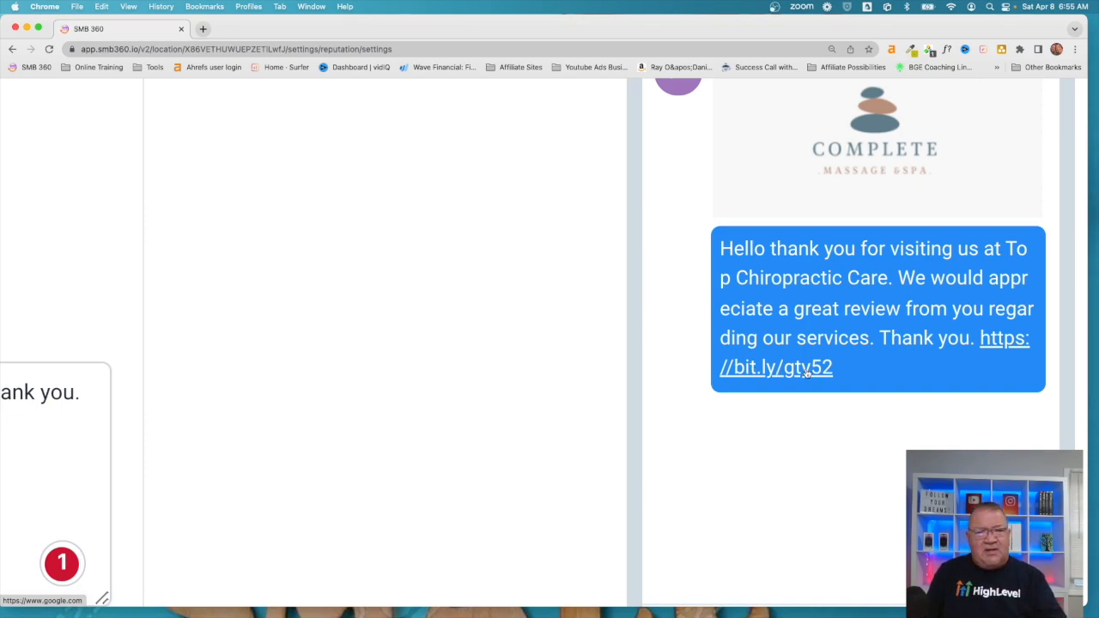
scroll(539, 349, down, 5)
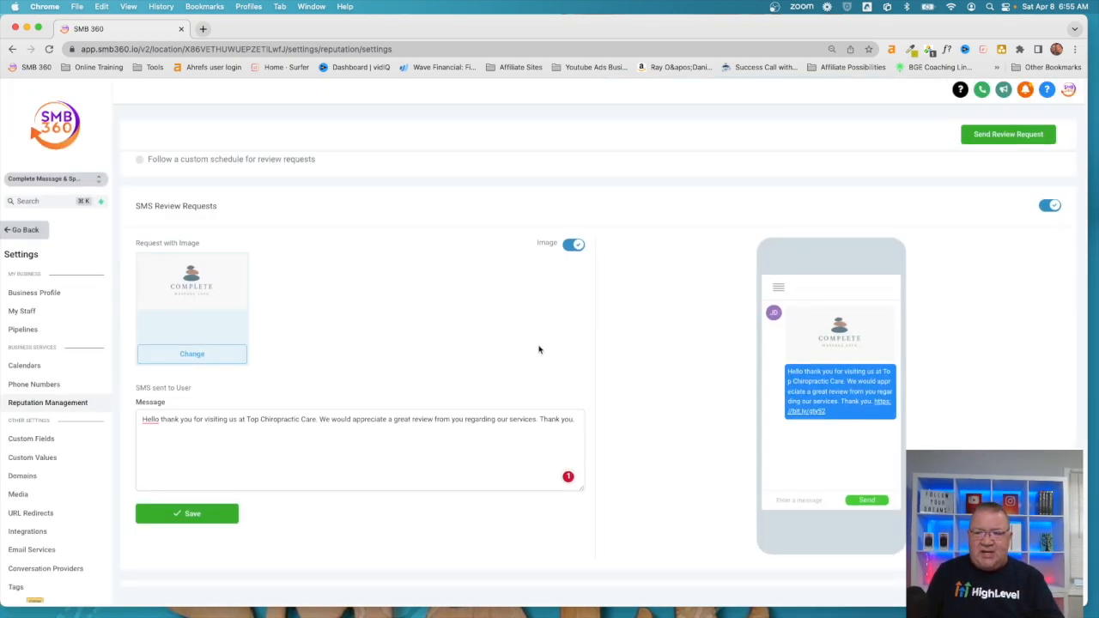
scroll(294, 215, up, 5)
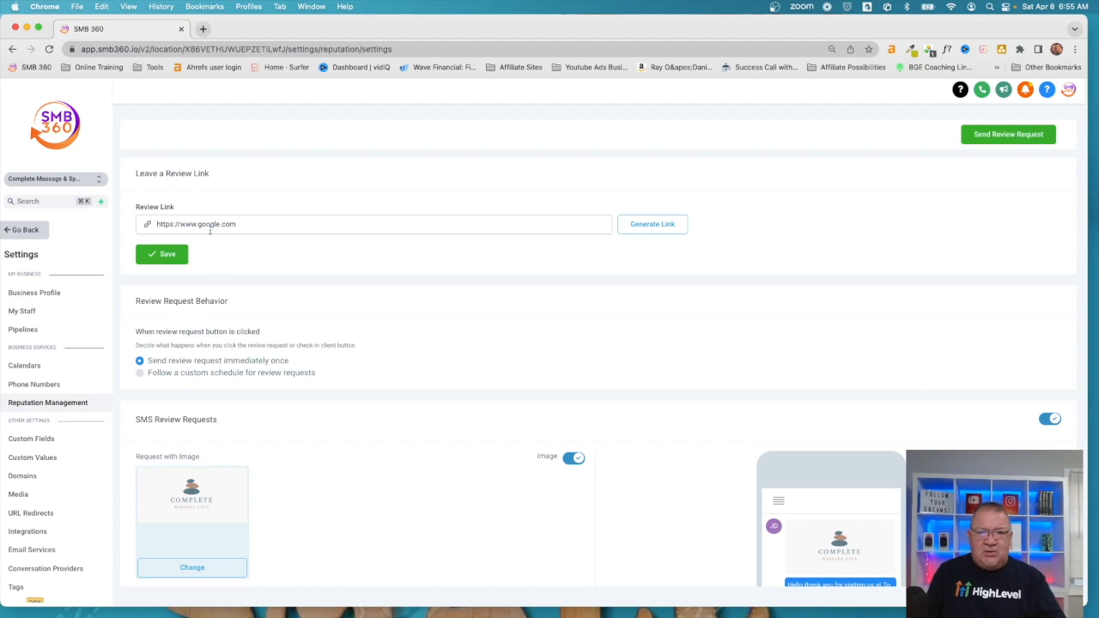
scroll(589, 370, down, 5)
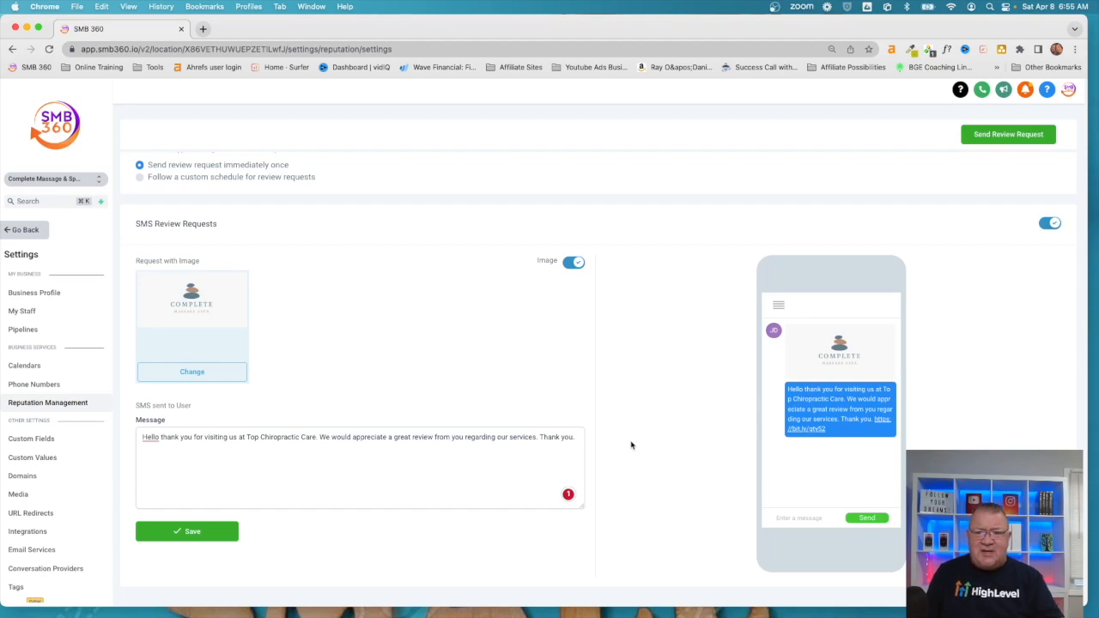
Step: View the Email Review Requests preview in the desktop layout and in the Mobile layout
scroll(632, 445, down, 5)
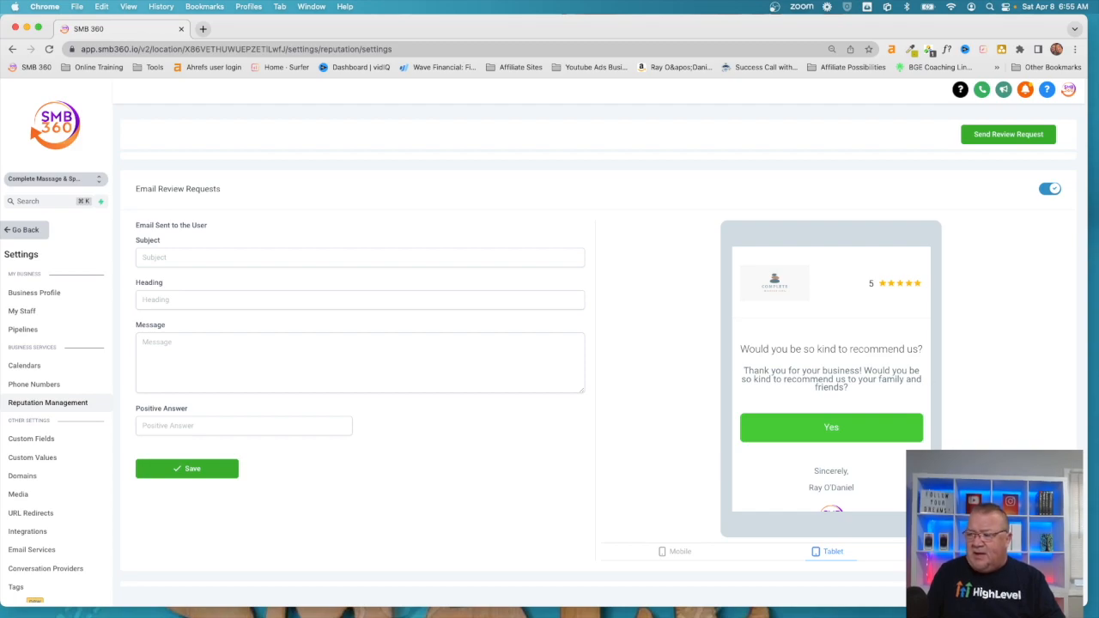
click(982, 552)
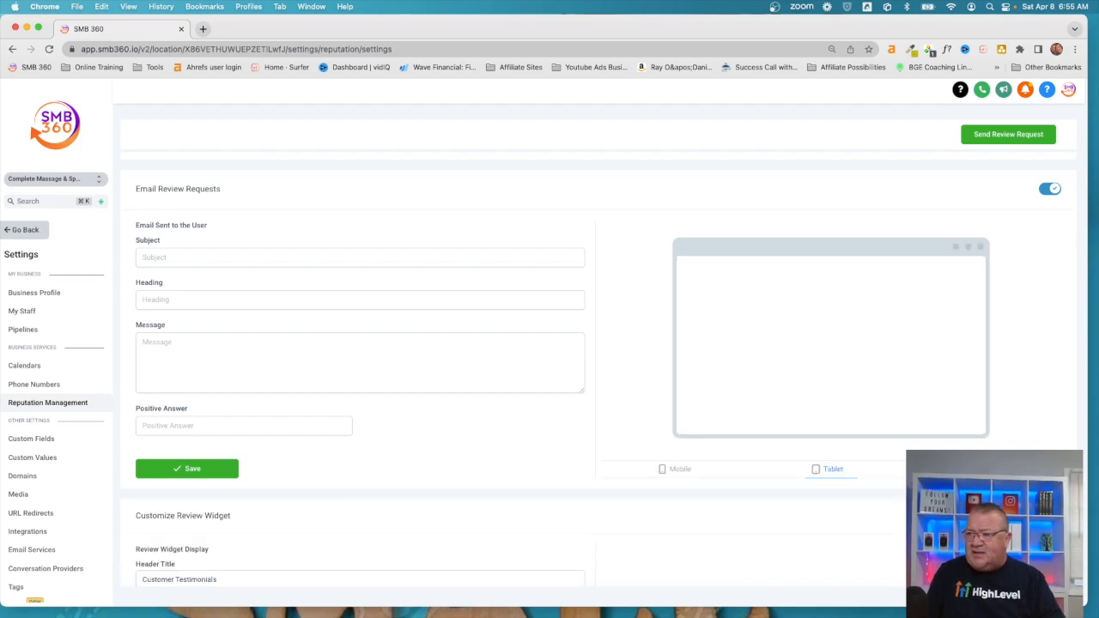
click(687, 471)
scroll(830, 400, down, 2)
scroll(830, 400, down, 3)
scroll(830, 402, up, 5)
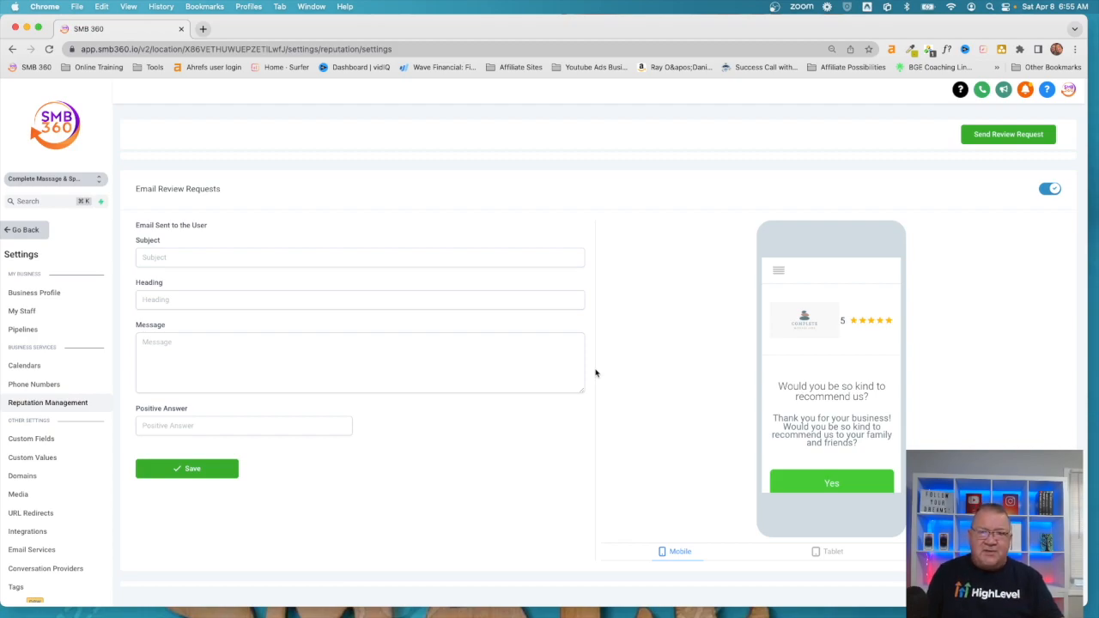
Step: Open the Client Check In form for sending a review request, and close it without sending
scroll(596, 372, up, 10)
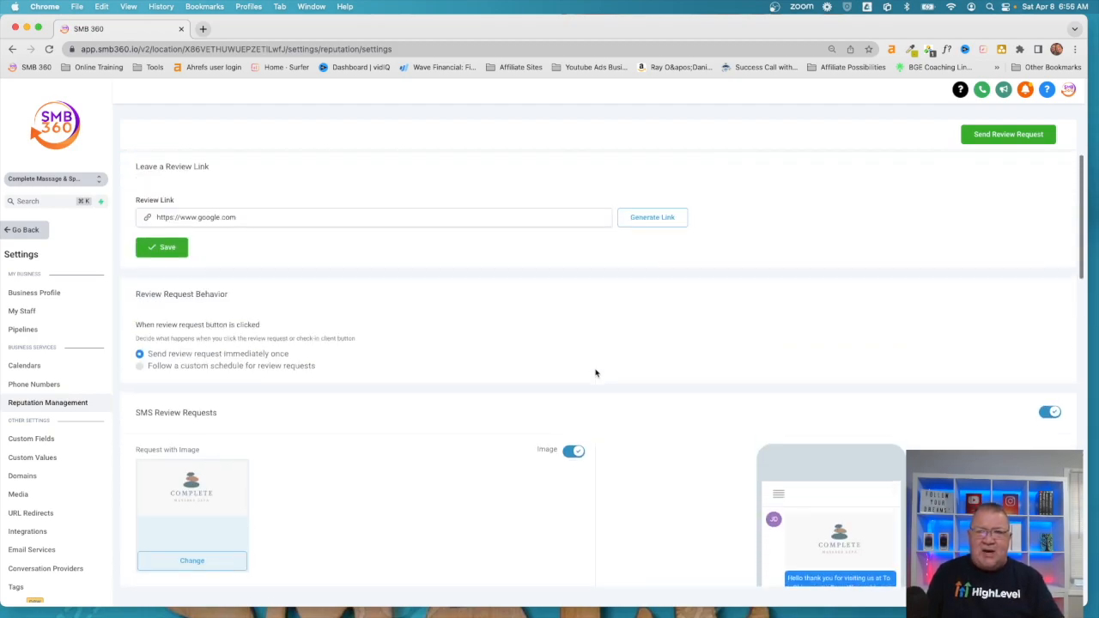
scroll(596, 373, up, 1)
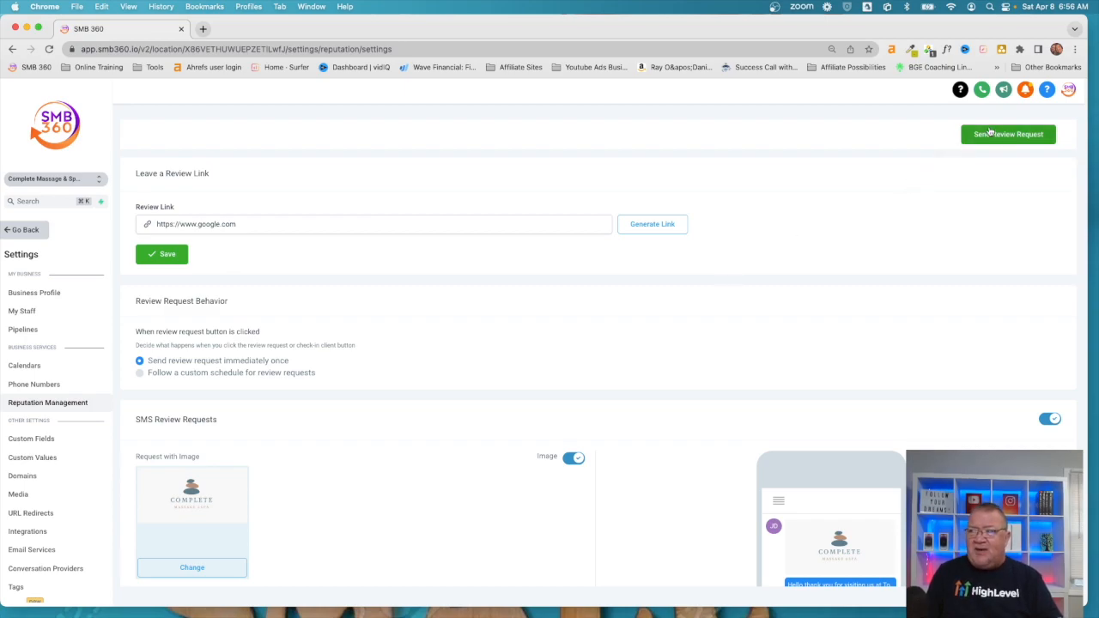
click(989, 134)
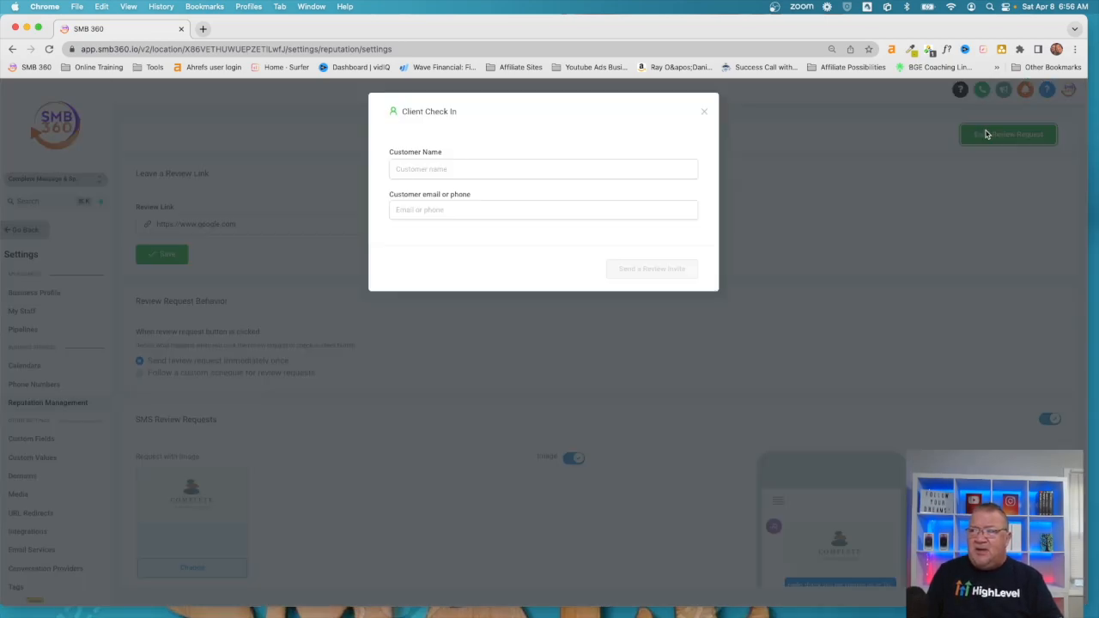
click(705, 111)
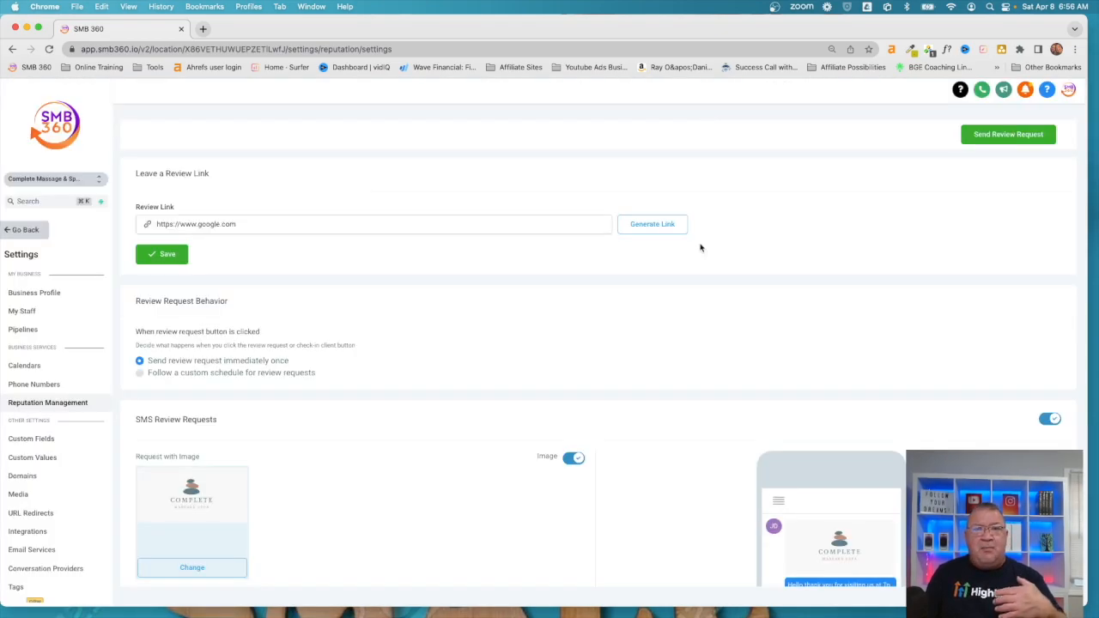